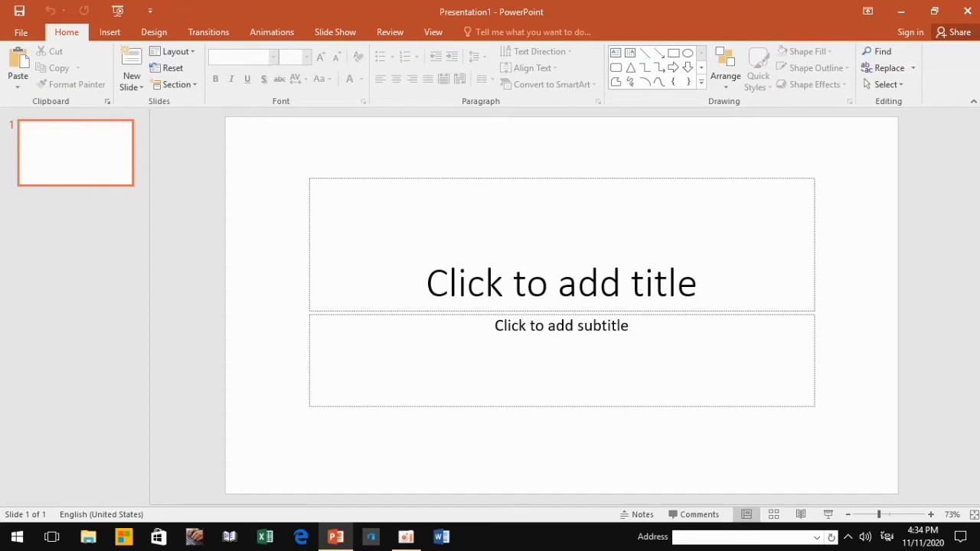
Delete the empty title and subtitle placeholders from slide 1.
left_click(561, 281)
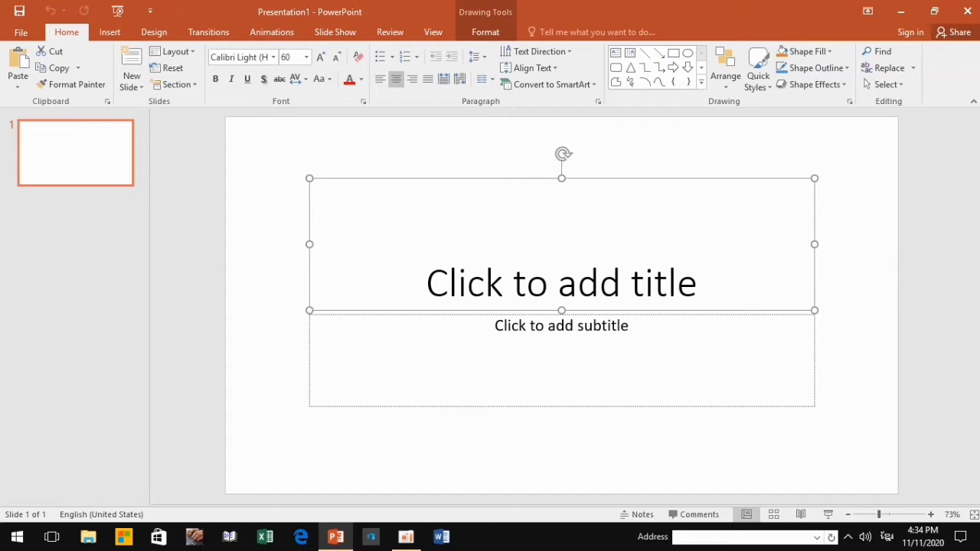
key("Delete")
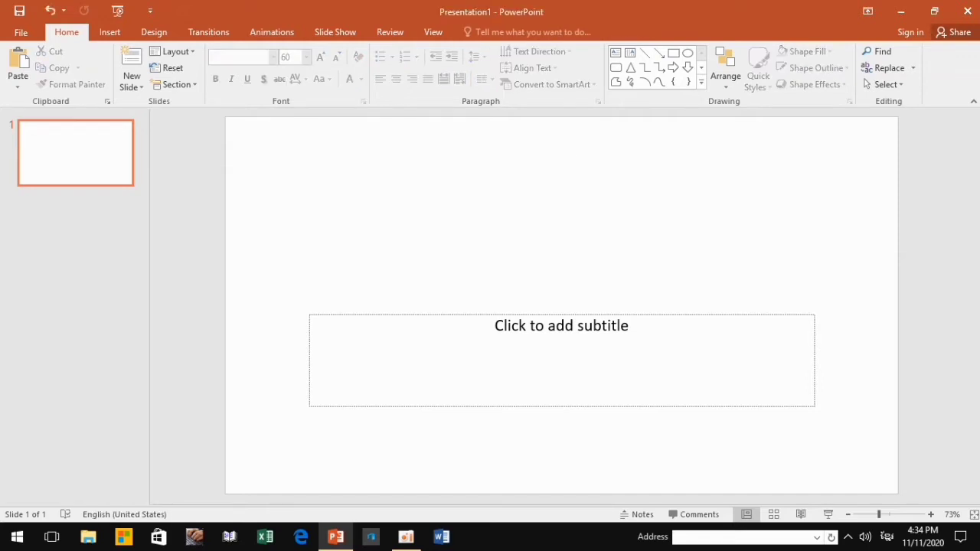
left_click(559, 322)
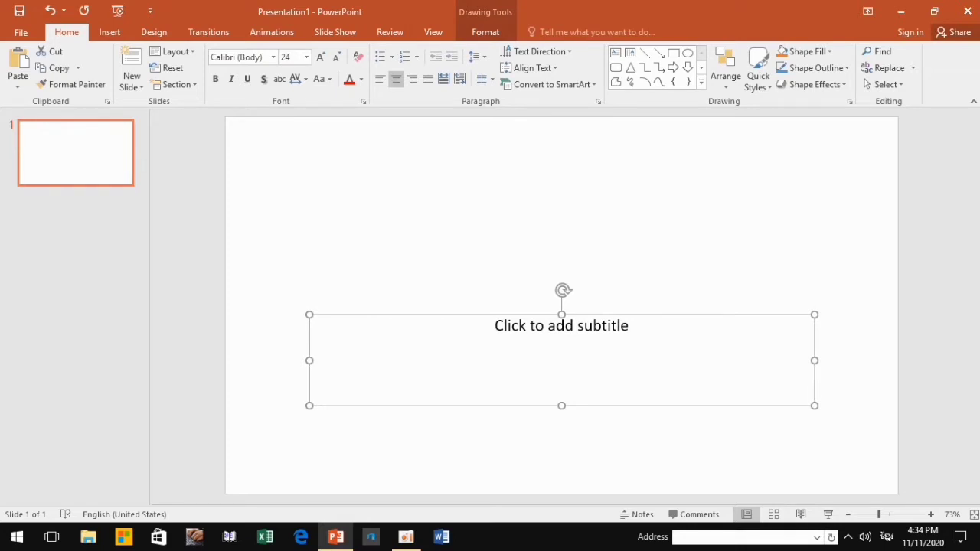
key("Delete")
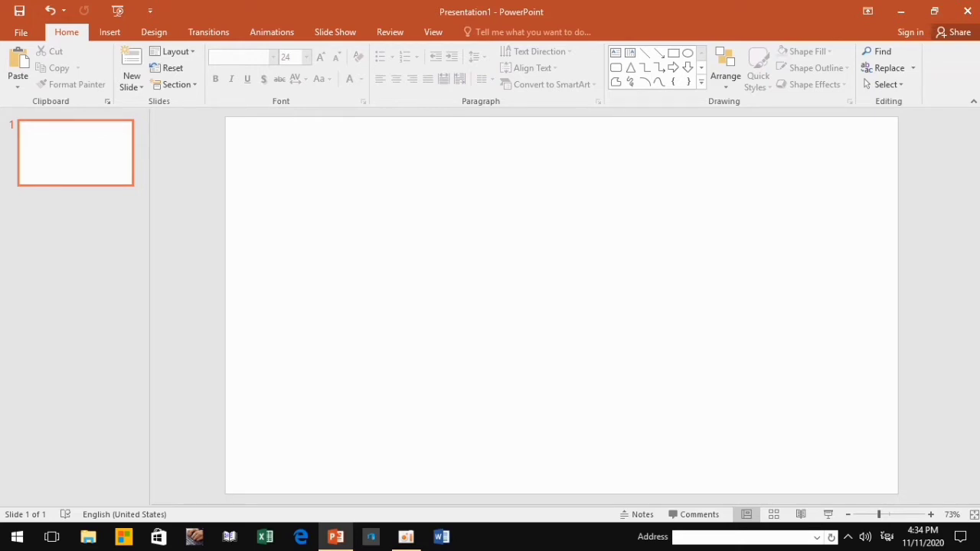
Open the Insert Picture browser and navigate to the Pictures\background folder.
left_click(109, 32)
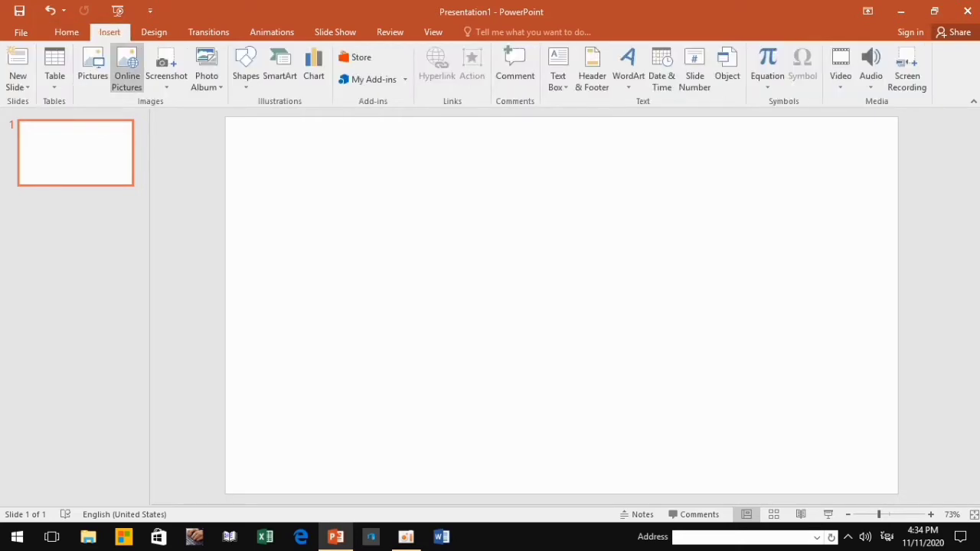
left_click(93, 68)
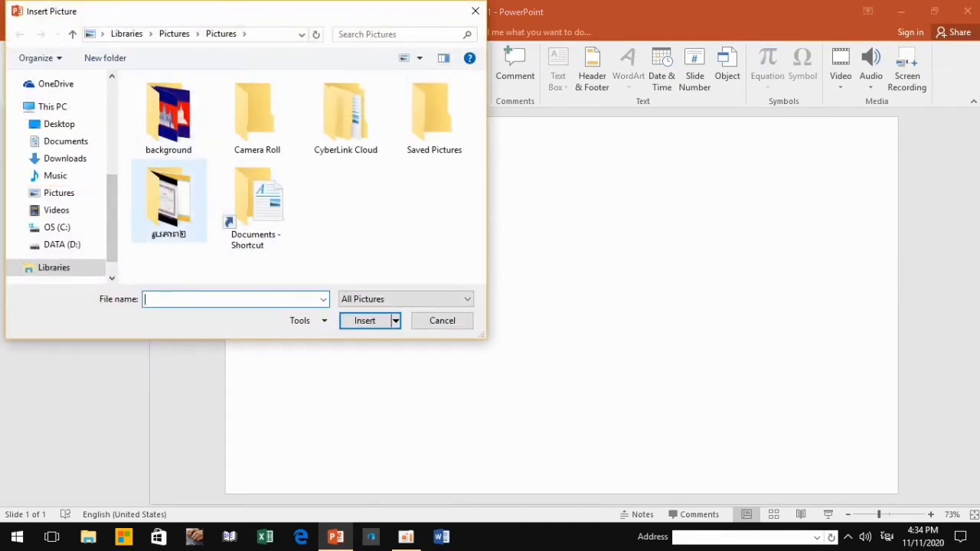
double_click(168, 200)
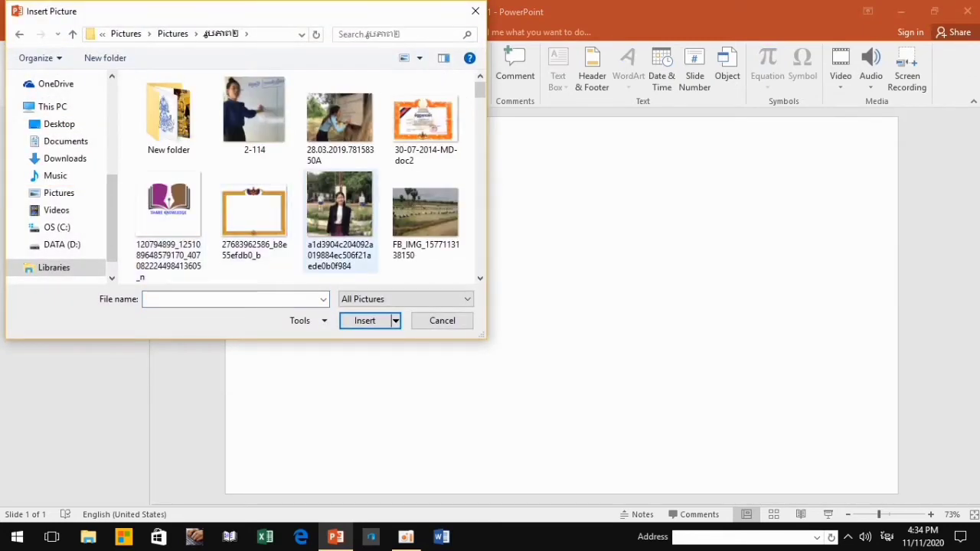
scroll(340, 183, "down", 1)
scroll(340, 184, "down", 3)
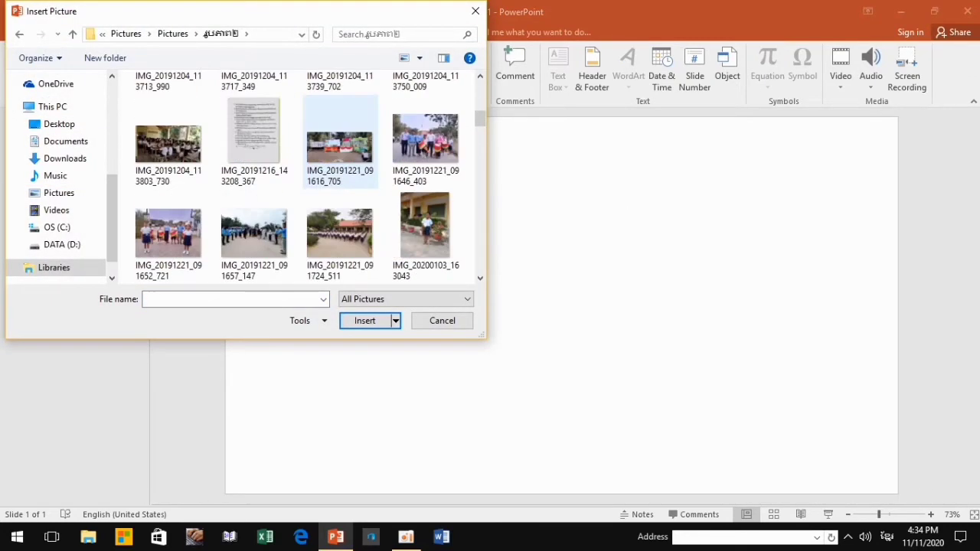
scroll(340, 183, "down", 3)
scroll(340, 184, "down", 3)
scroll(340, 184, "up", 2)
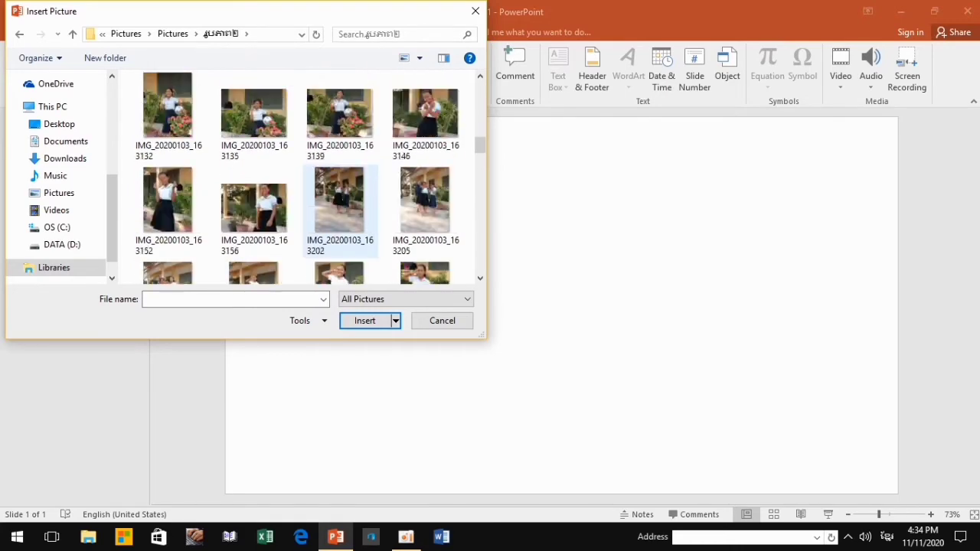
scroll(340, 184, "up", 4)
scroll(340, 168, "up", 3)
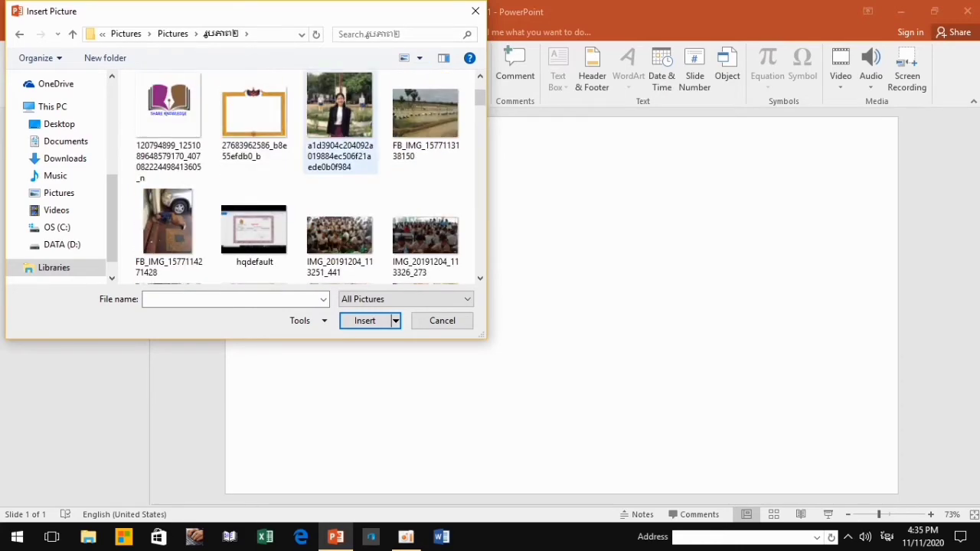
scroll(255, 230, "up", 1)
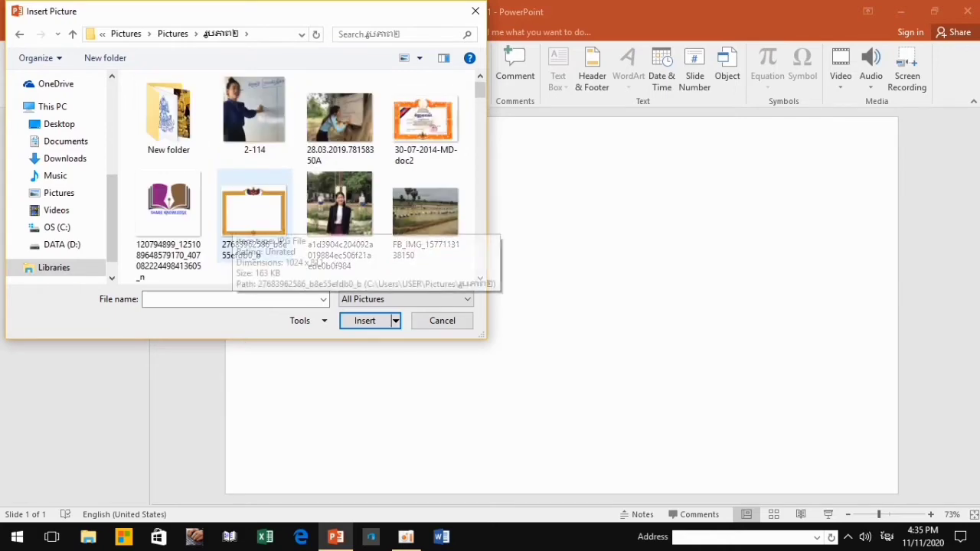
key("BackSpace")
key("Up")
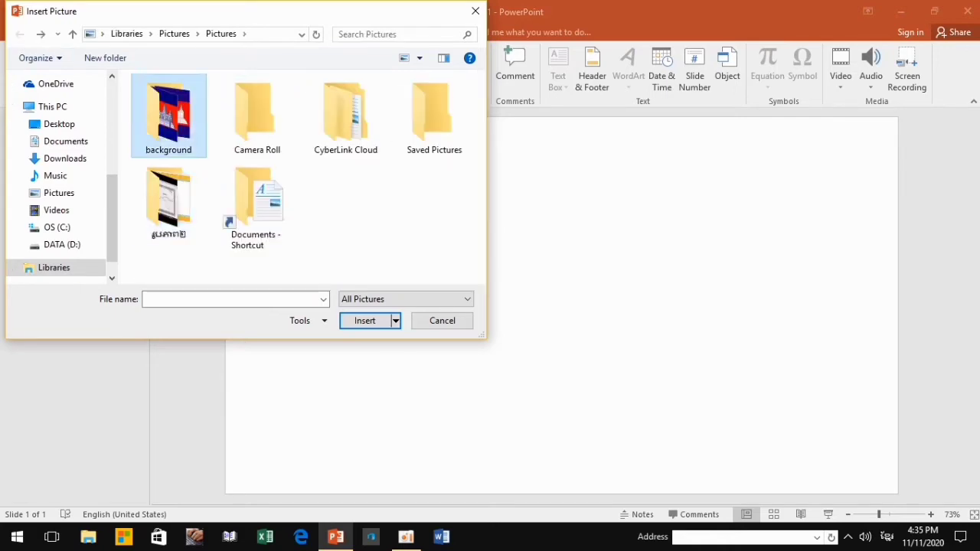
key("Return")
Insert the 'download' bench-and-umbrella picture onto the slide.
scroll(340, 153, "down", 5)
scroll(340, 153, "down", 1)
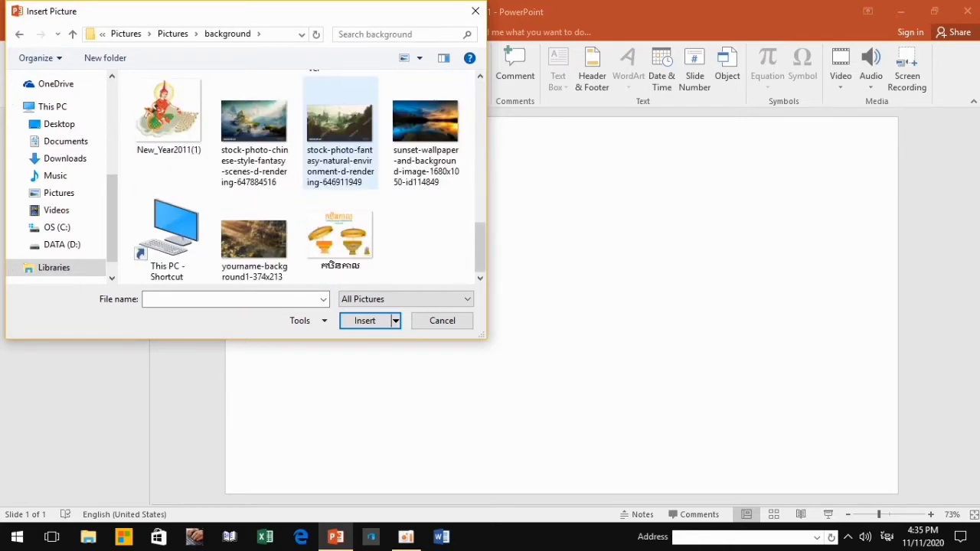
scroll(306, 170, "up", 3)
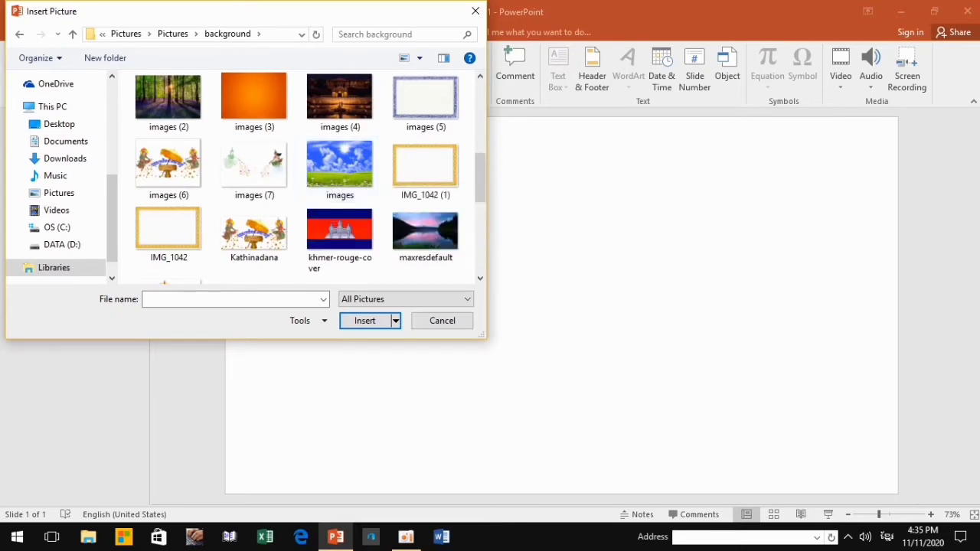
scroll(230, 168, "up", 1)
left_click(254, 115)
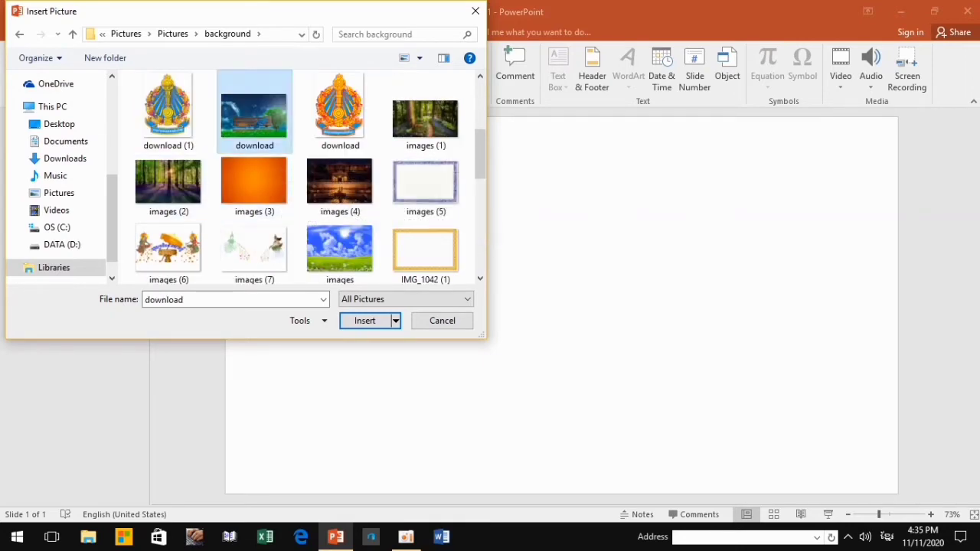
key("Return")
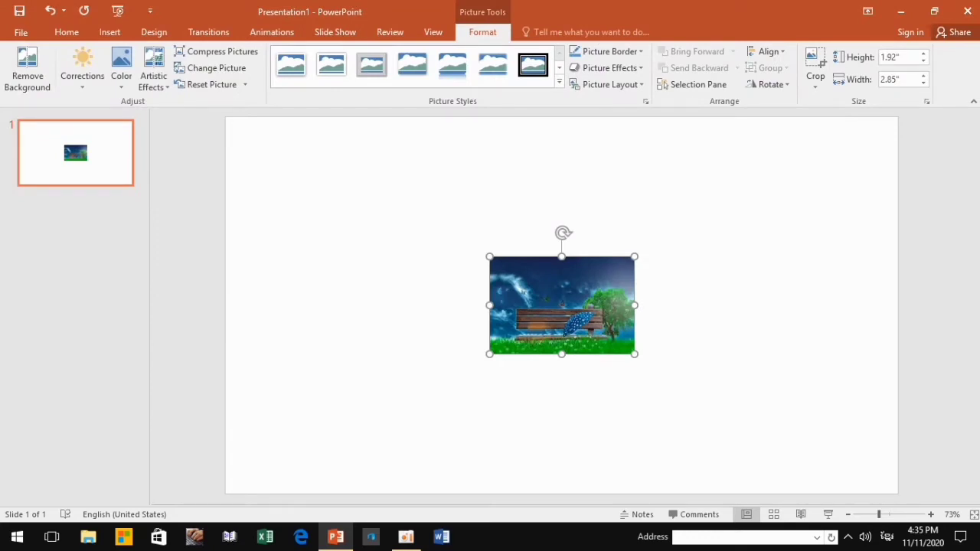
Enlarge the picture to 4.97" × 3.49" and move it to the slide's top-left corner.
left_click_drag(489, 305, 382, 304)
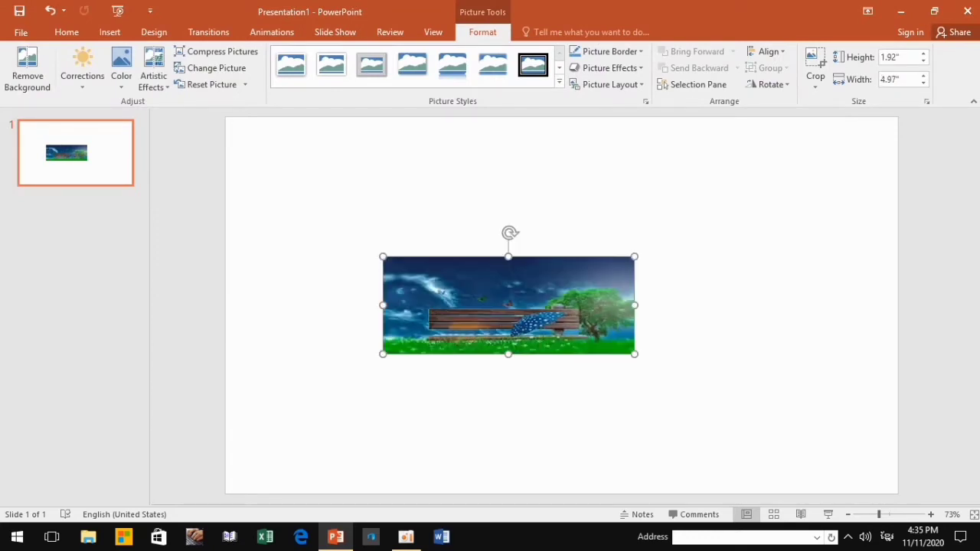
left_click_drag(508, 256, 508, 209)
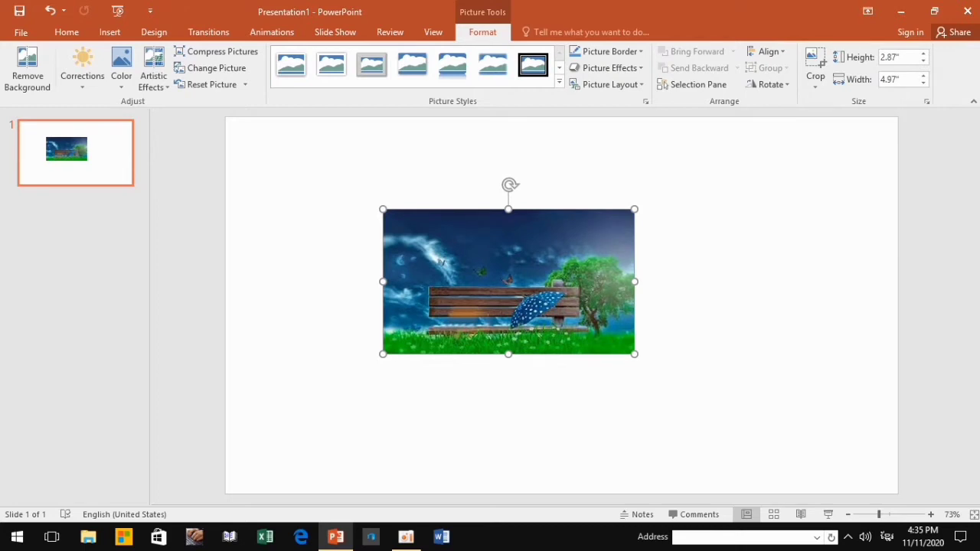
left_click_drag(508, 353, 508, 384)
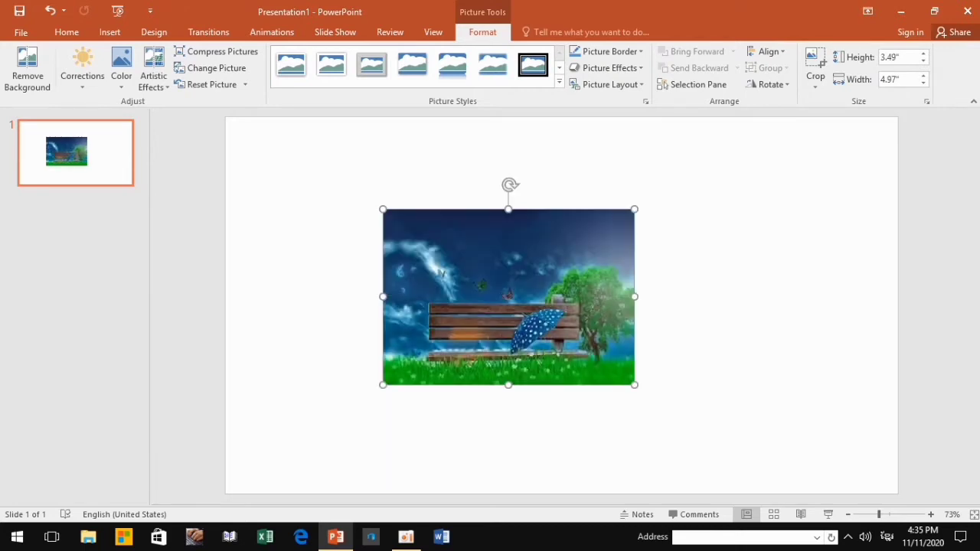
mouse_move(508, 296)
left_mouse_down()
mouse_move(439, 262)
mouse_move(361, 204)
mouse_move(356, 216)
left_mouse_up()
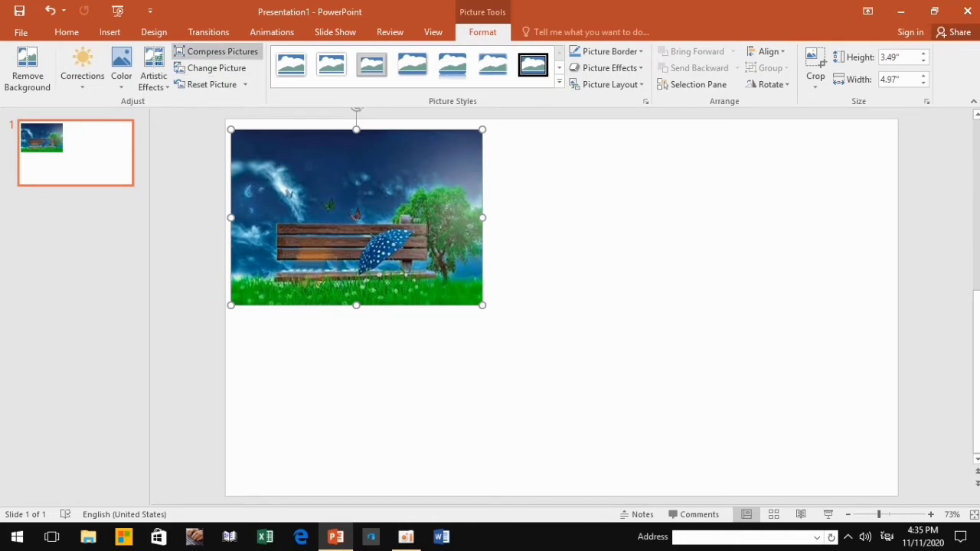
left_click(271, 32)
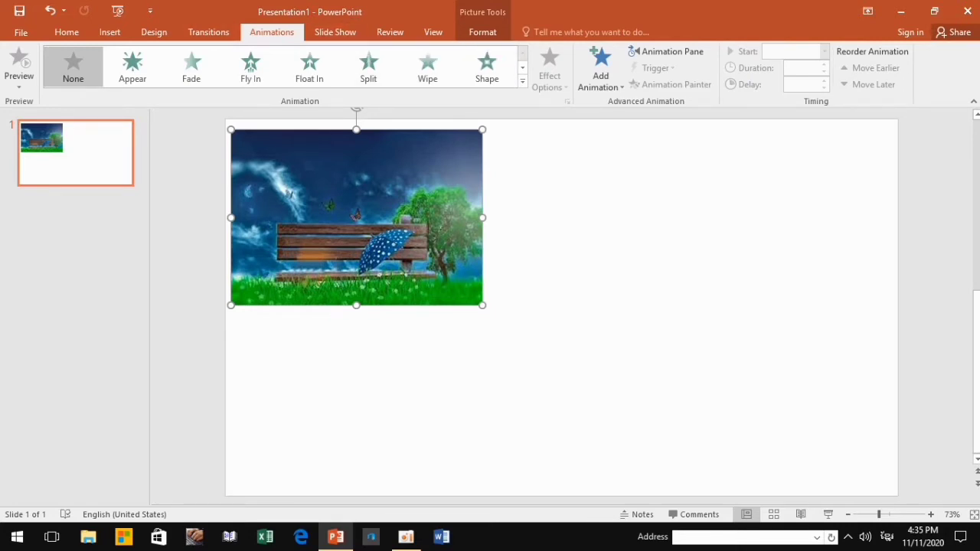
Apply the Turns motion path to the bench picture and reselect it to view the path.
left_click(522, 80)
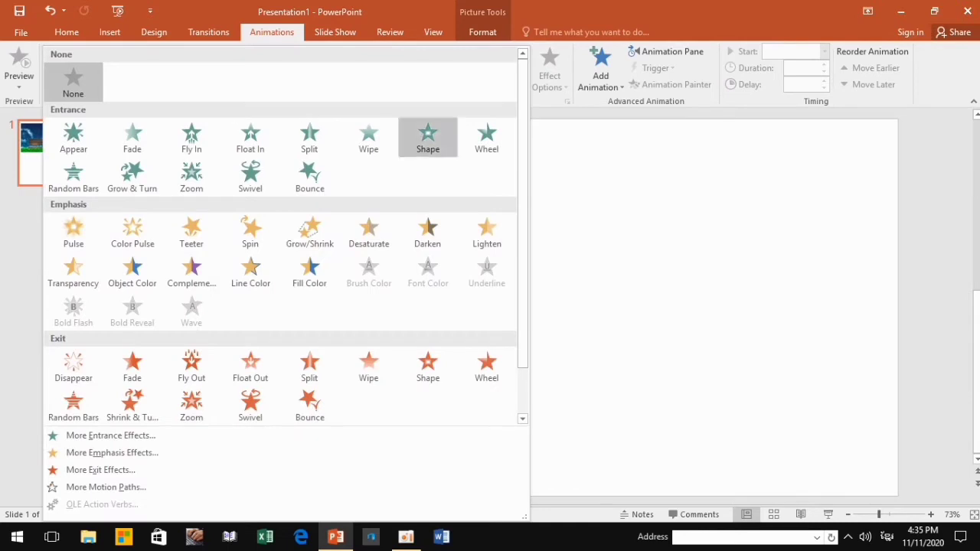
scroll(310, 310, "down", 1)
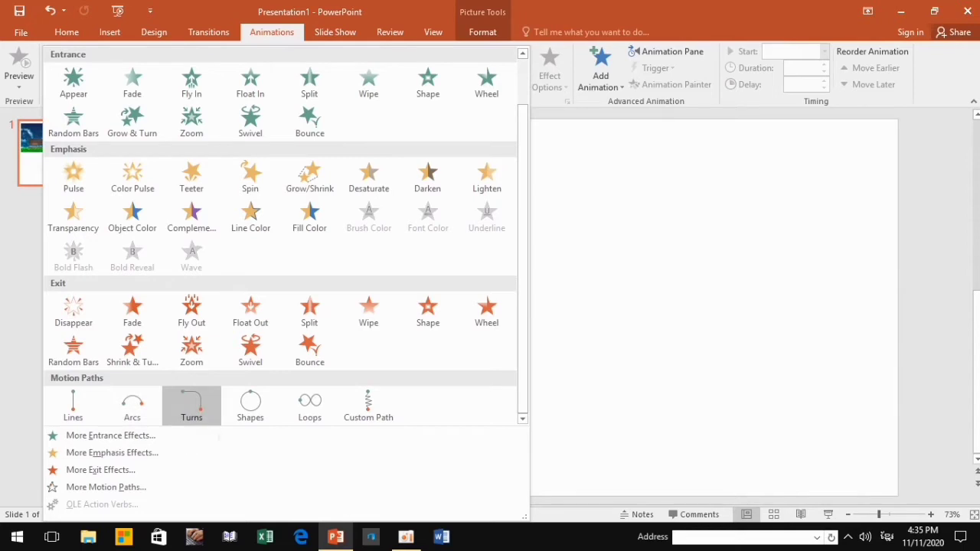
left_click(191, 406)
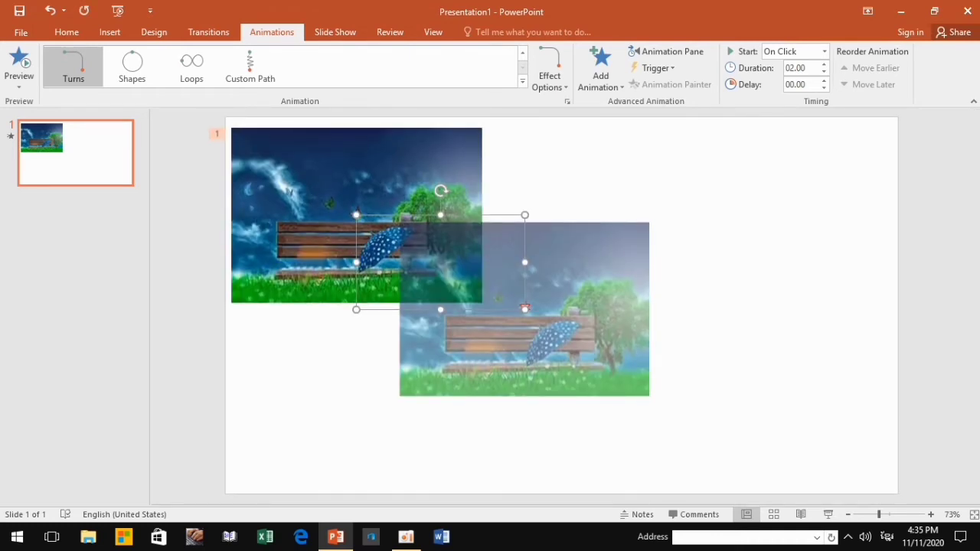
left_click(358, 218)
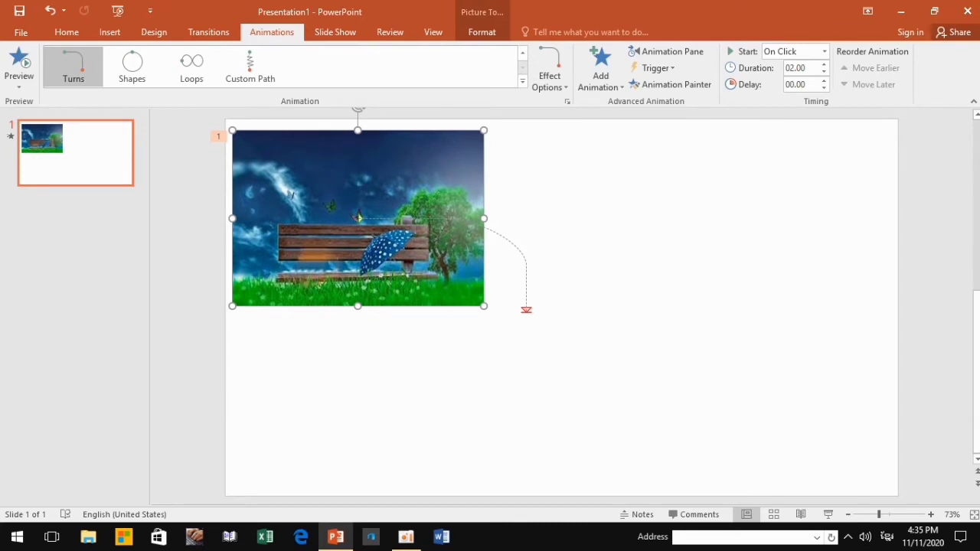
key("Escape")
left_click(358, 216)
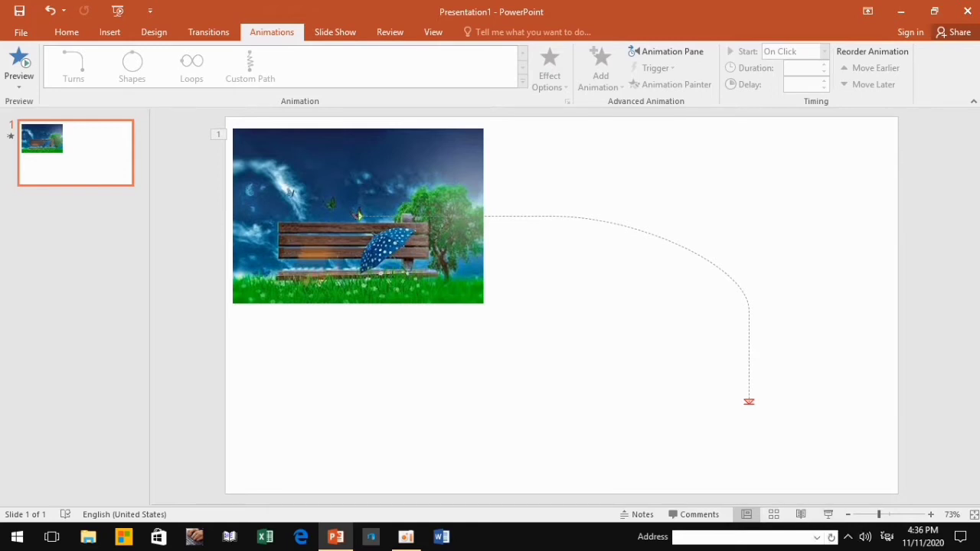
left_click(886, 514)
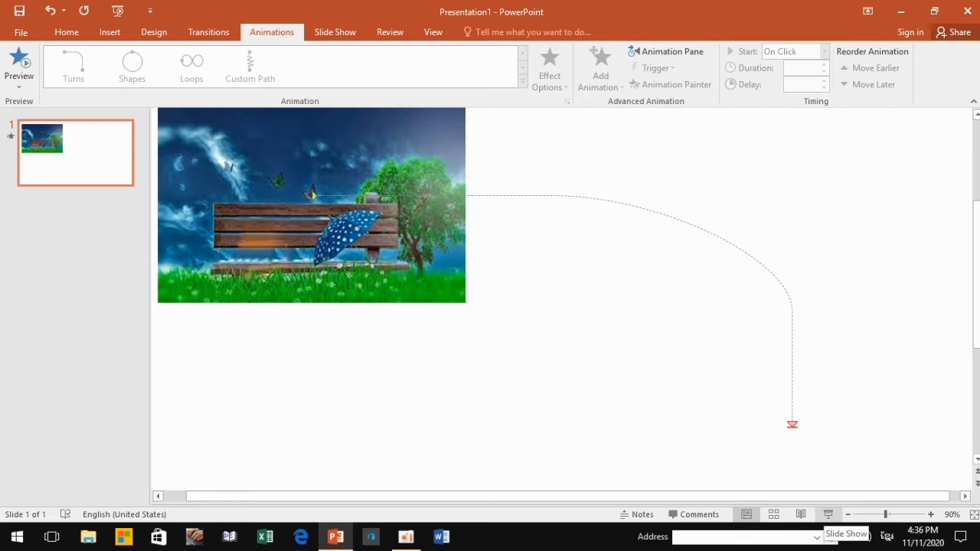
left_click(828, 515)
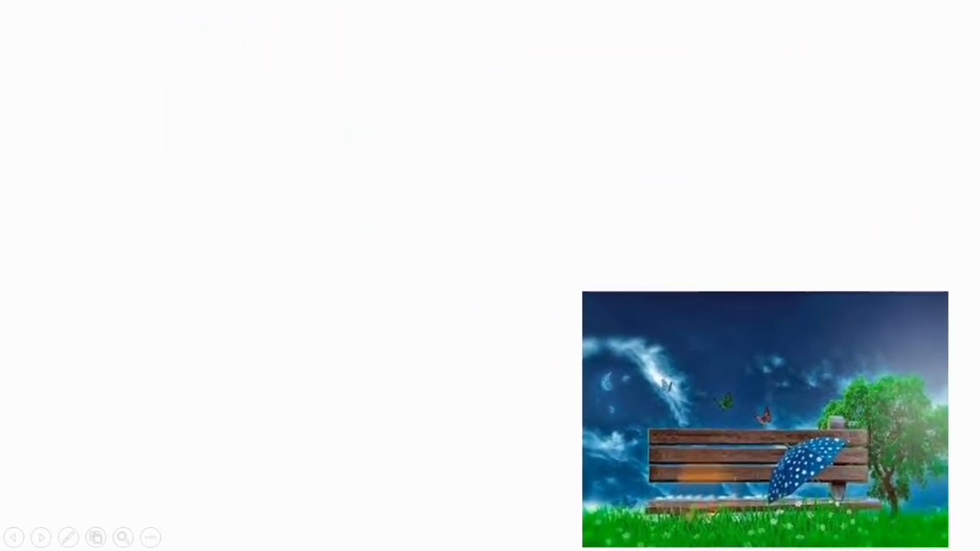
key("Right")
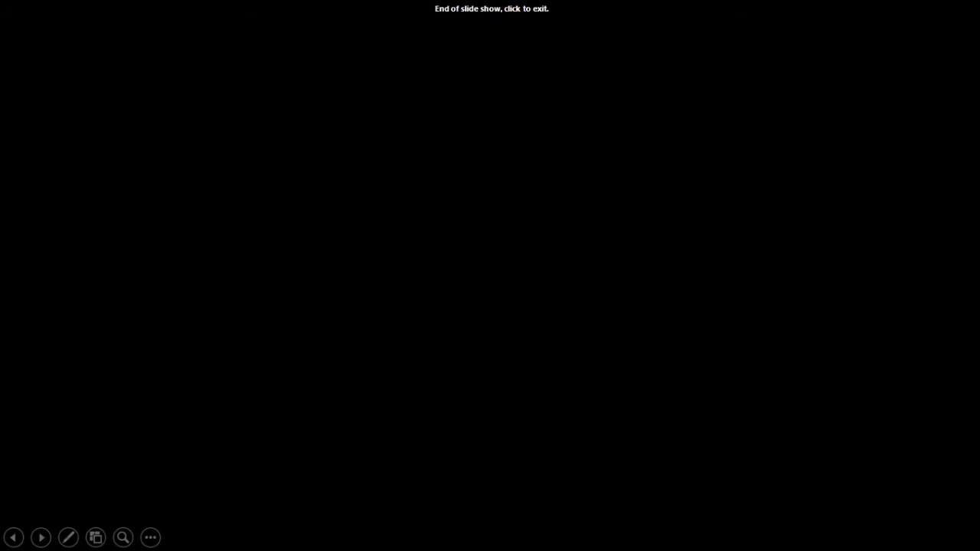
key("Right")
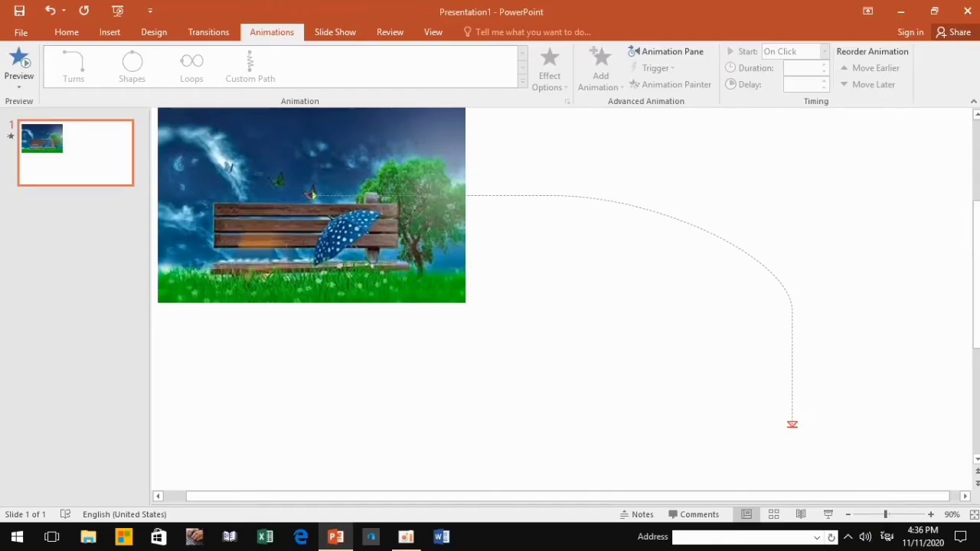
left_click(827, 514)
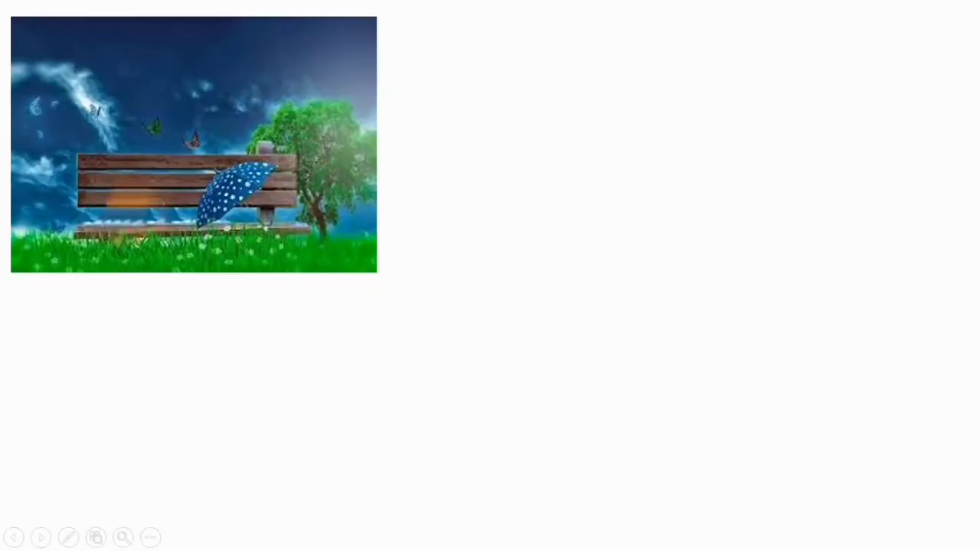
key("Right")
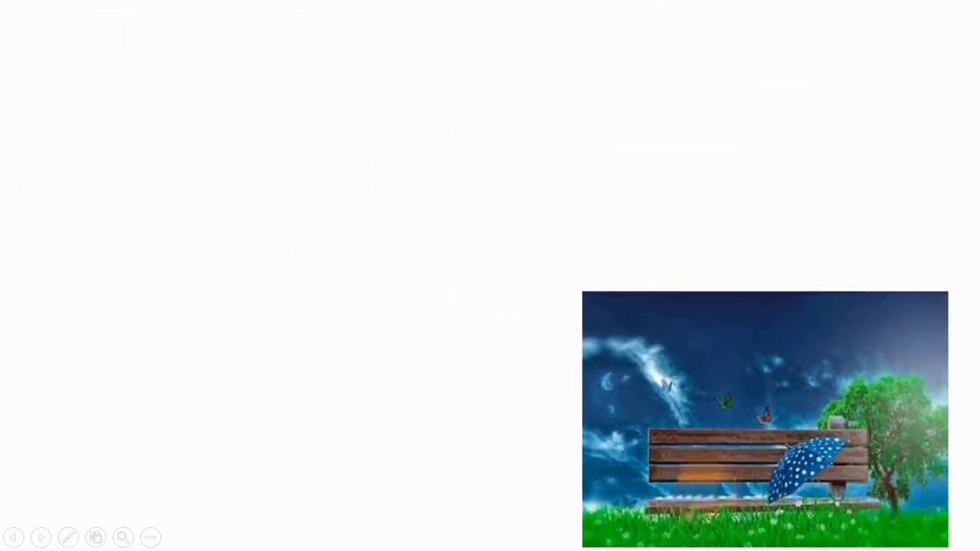
key("Right")
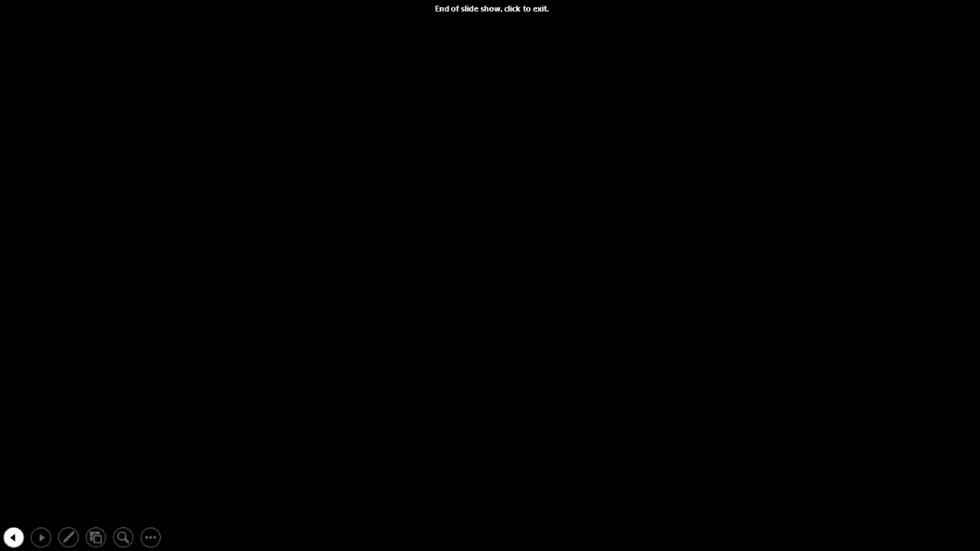
left_click(13, 537)
key("Right")
key("Escape")
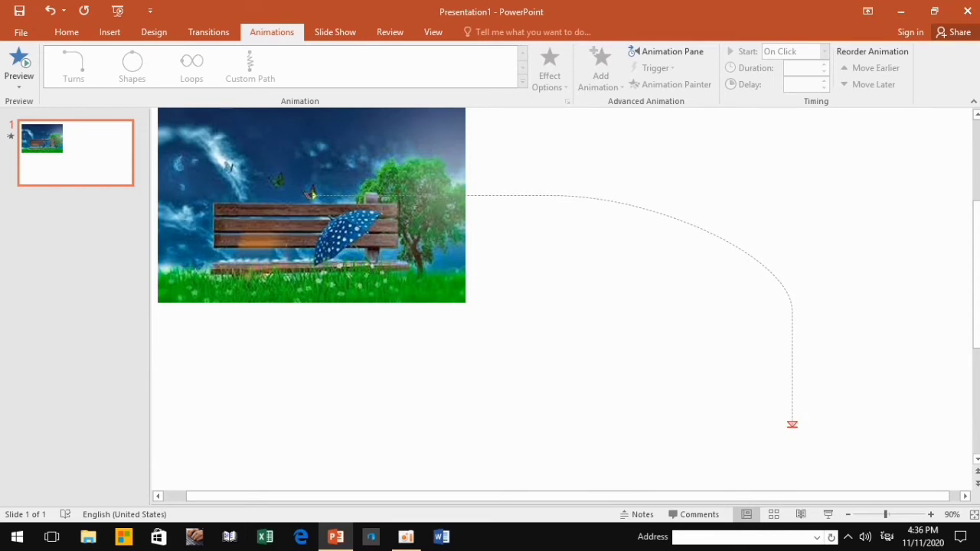
Select the bench picture's Turns motion path and delete it.
scroll(558, 302, "up", 1)
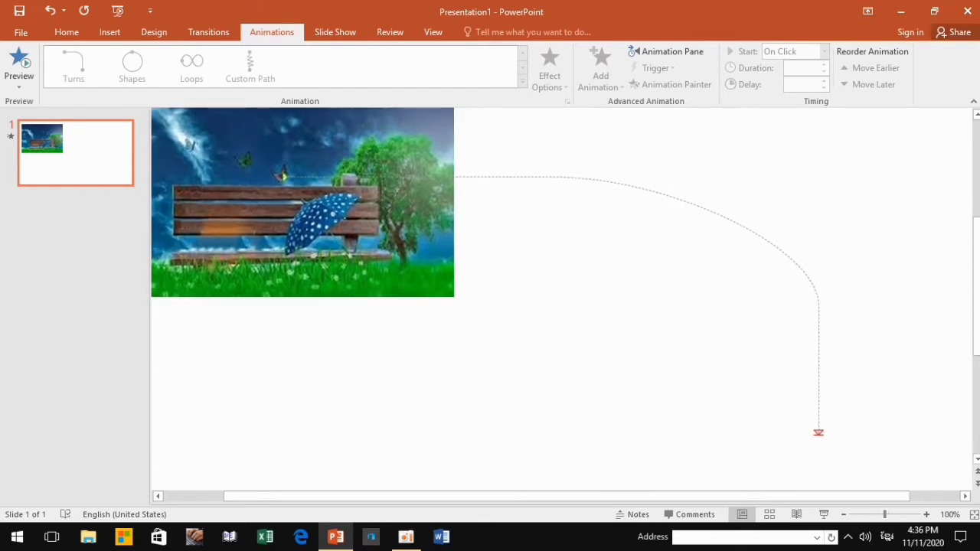
scroll(558, 302, "up", 2)
scroll(558, 302, "down", 1)
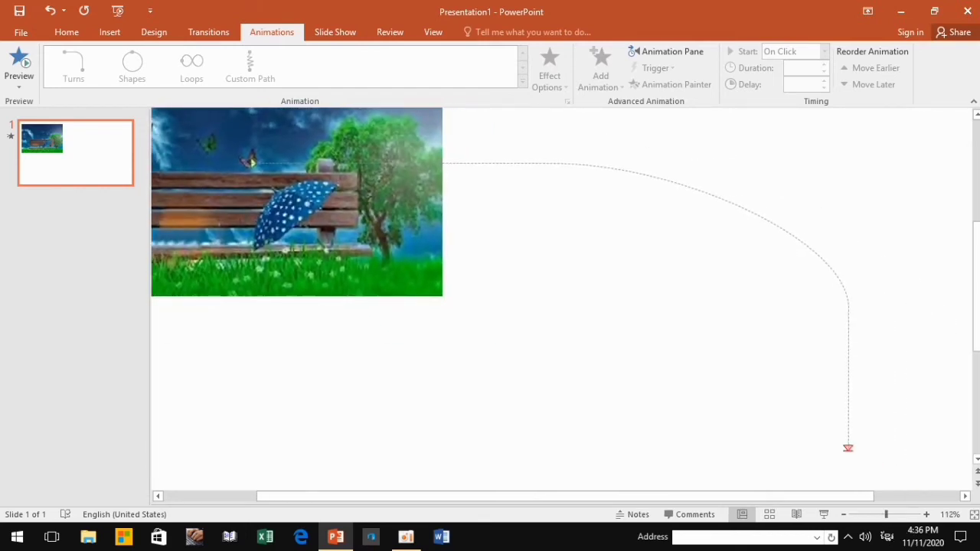
left_click(251, 162)
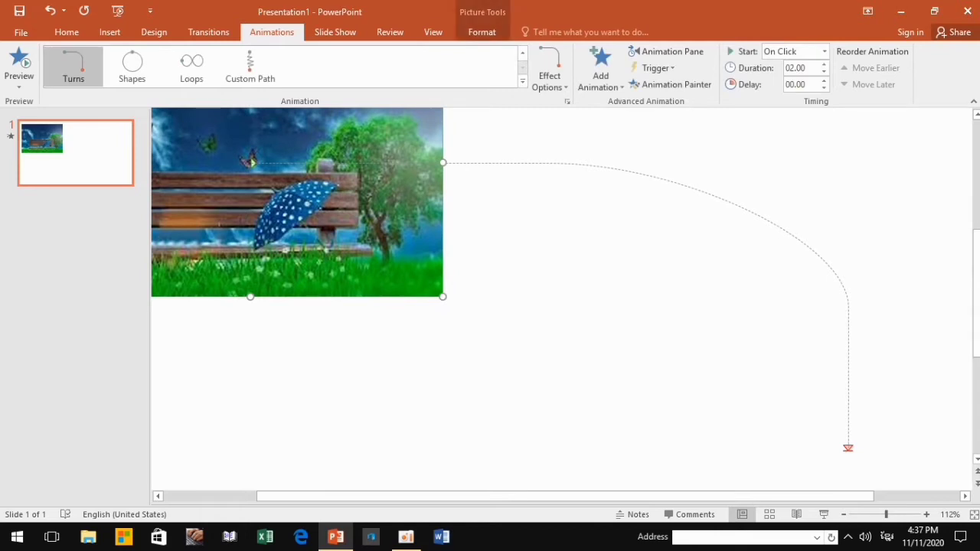
left_click(251, 162)
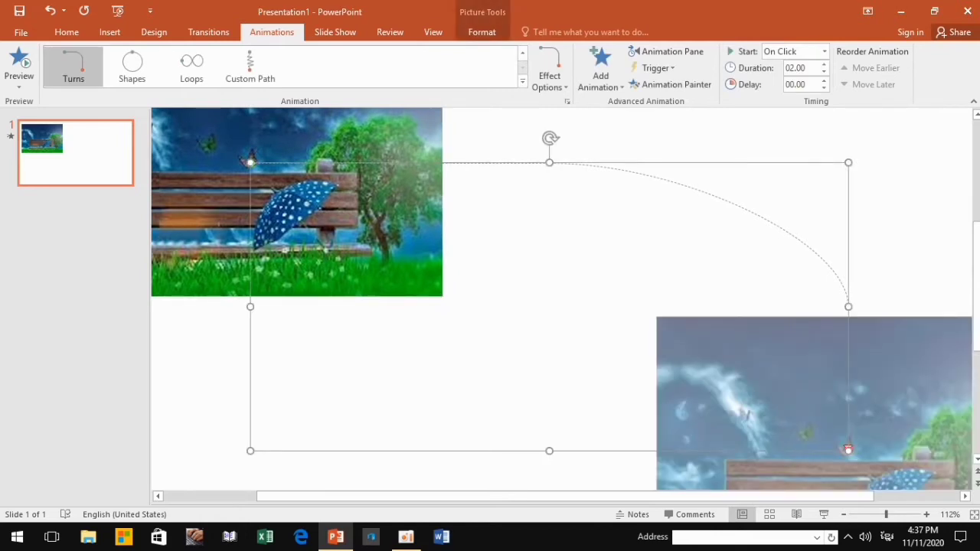
key("Delete")
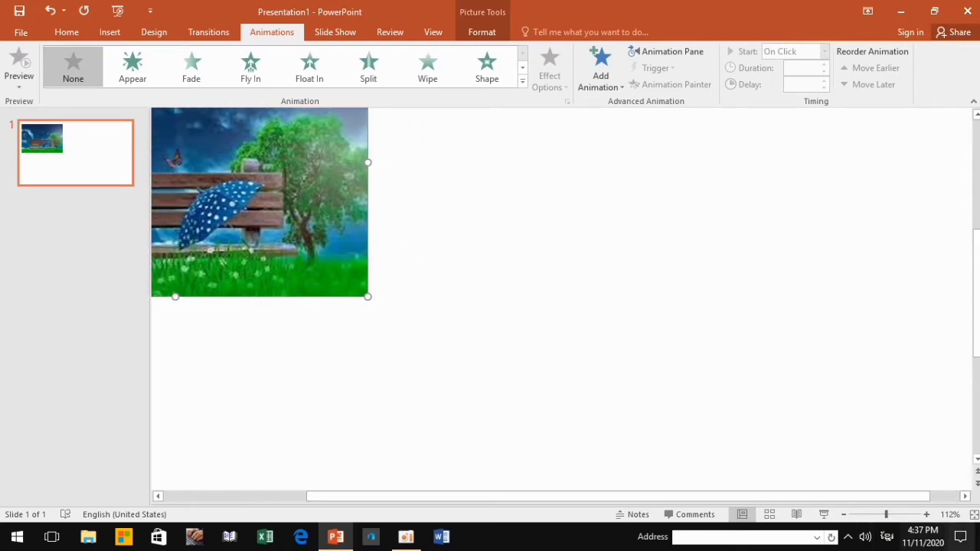
Preview the slide in Reading View, then return to Normal view.
left_click(769, 514)
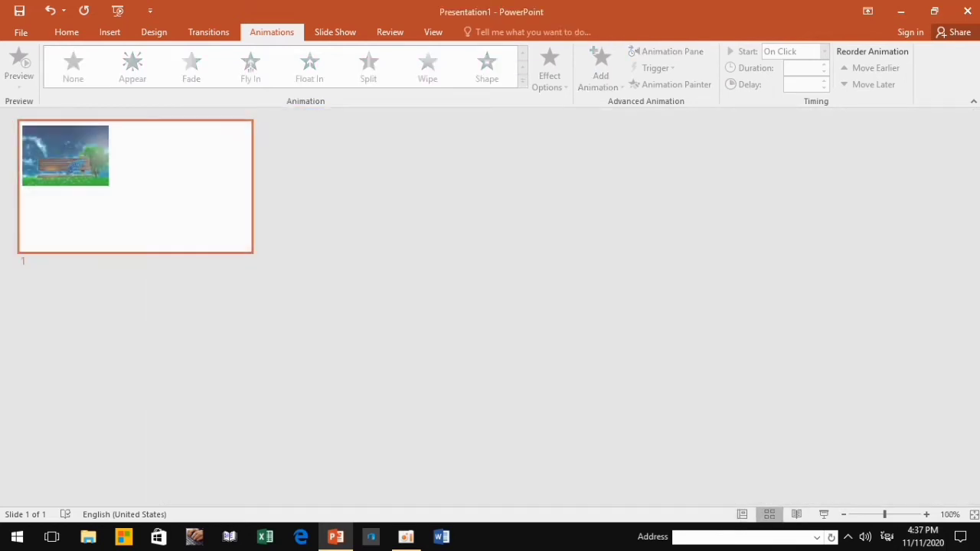
left_click(796, 513)
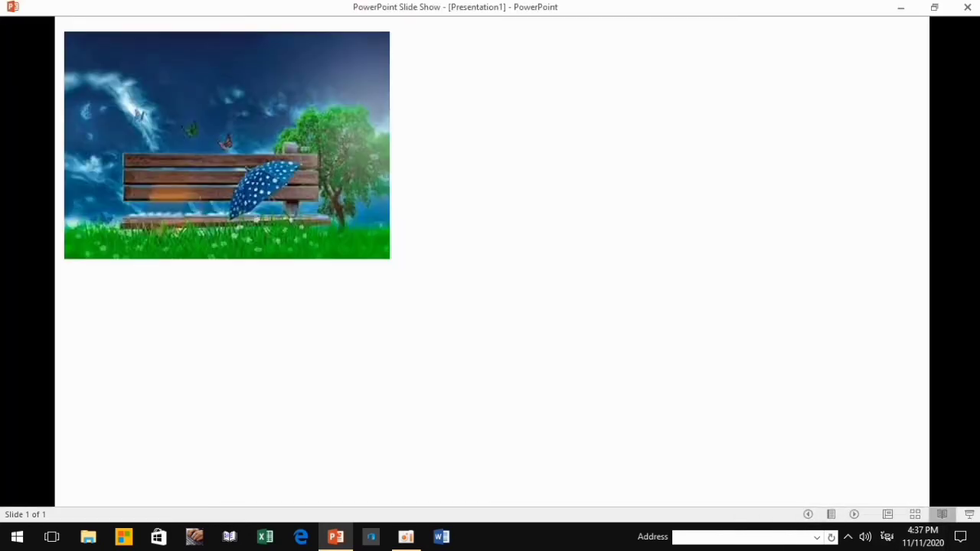
left_click(887, 513)
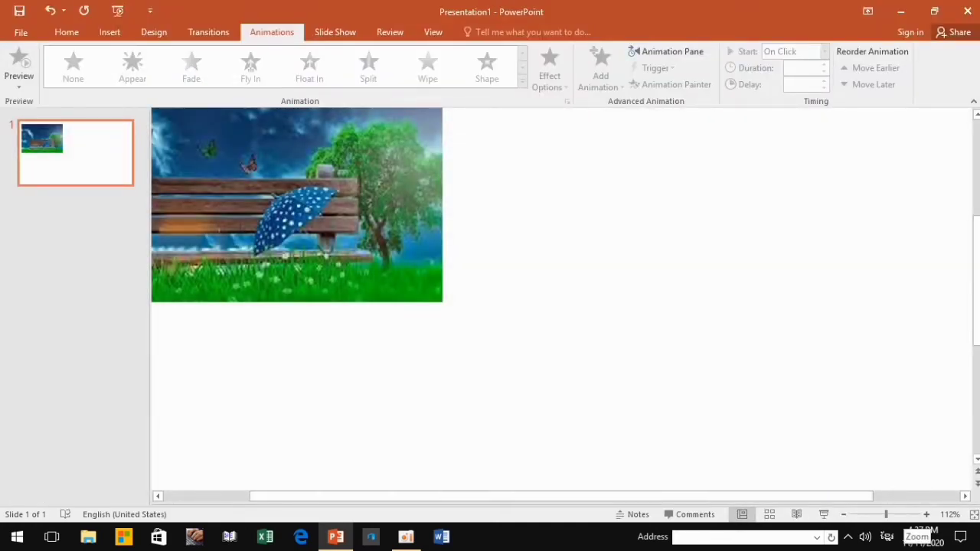
Adjust the zoom so the whole slide fits at 70%.
left_click(843, 514)
left_click(842, 513)
left_click(842, 513)
left_click(843, 513)
left_click(843, 514)
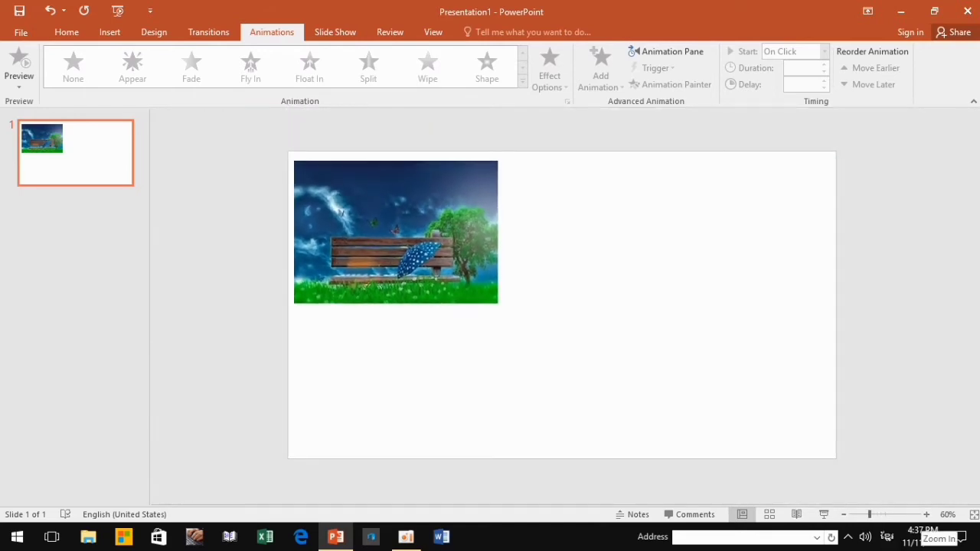
left_click(926, 513)
left_click(926, 514)
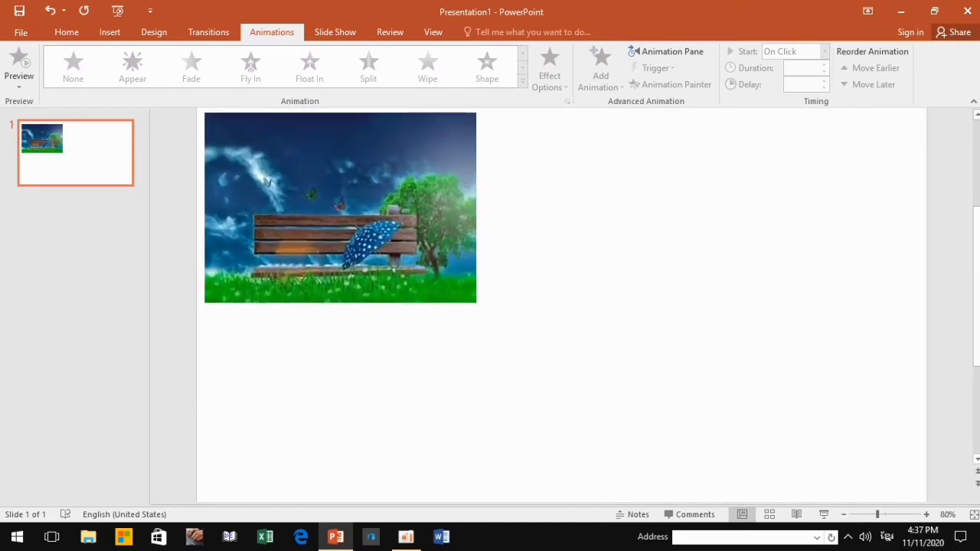
left_click(843, 513)
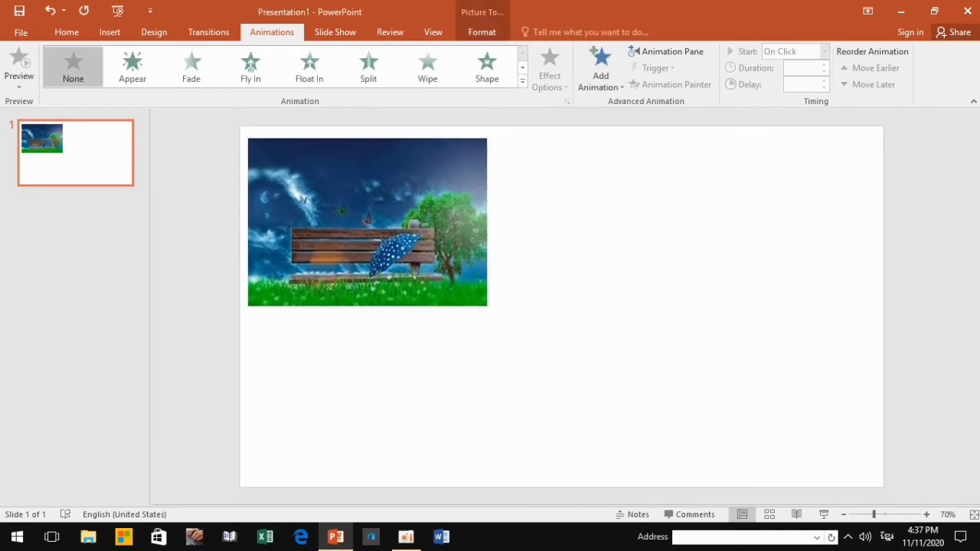
Park the bench picture past the slide's right edge and apply a Turns motion path.
mouse_move(307, 220)
left_mouse_down()
mouse_move(923, 198)
mouse_move(923, 226)
mouse_move(923, 212)
left_mouse_up()
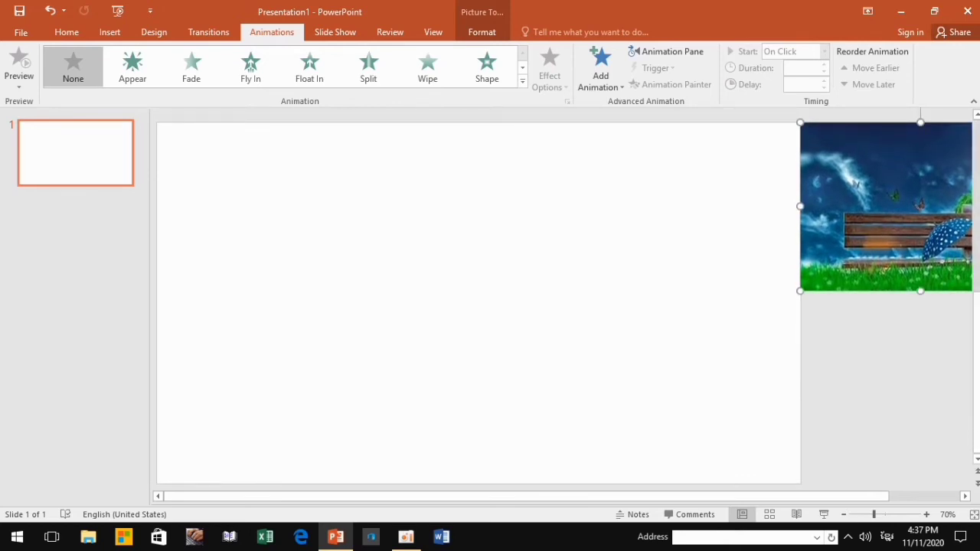
left_click(522, 79)
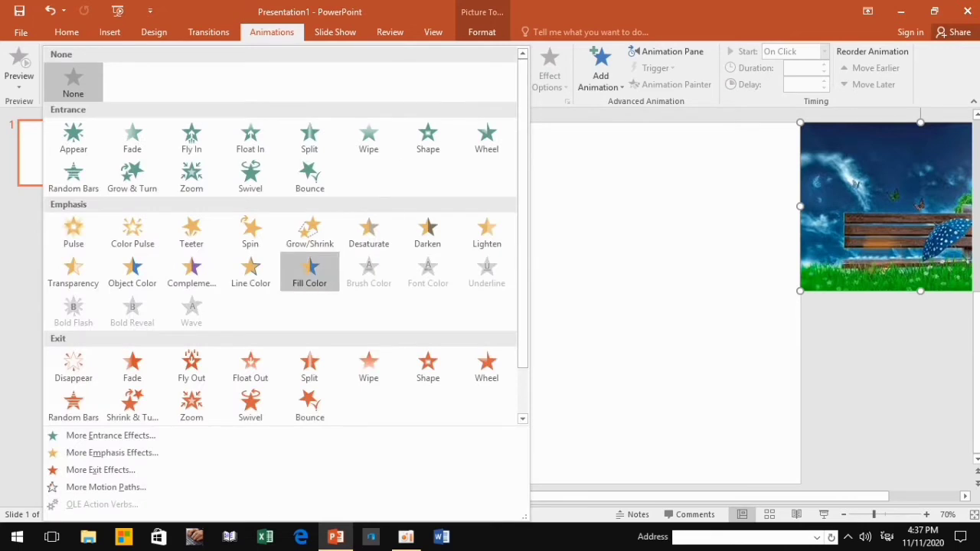
scroll(309, 271, "down", 2)
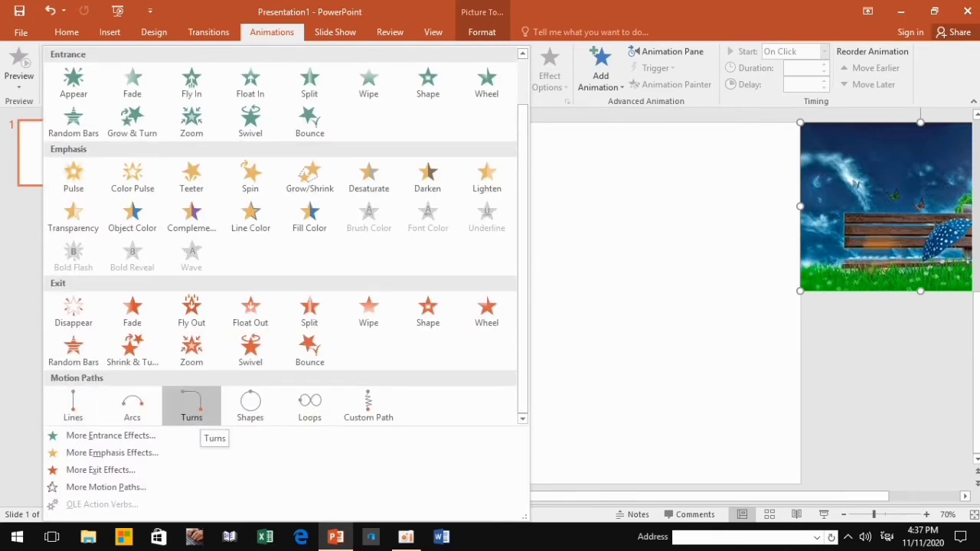
left_click(195, 410)
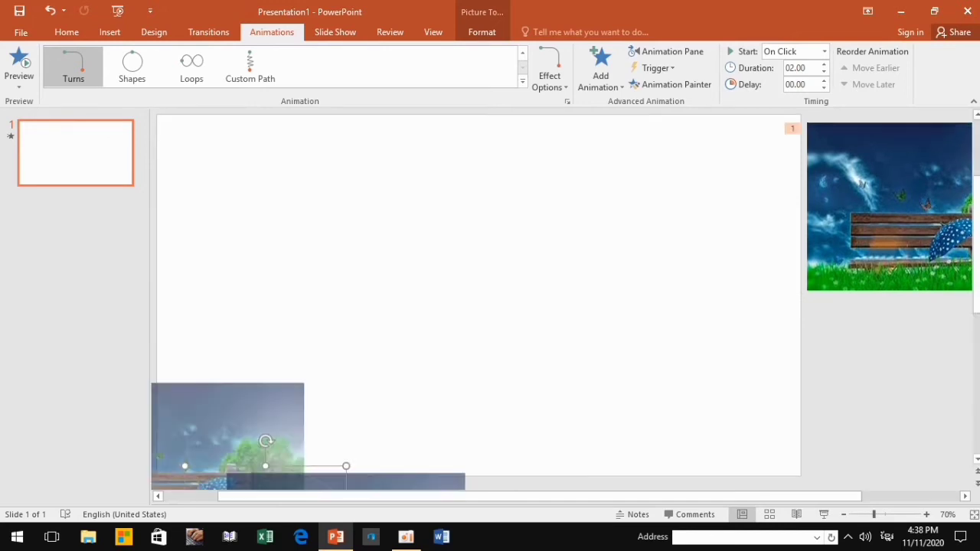
scroll(490, 299, "down", 1)
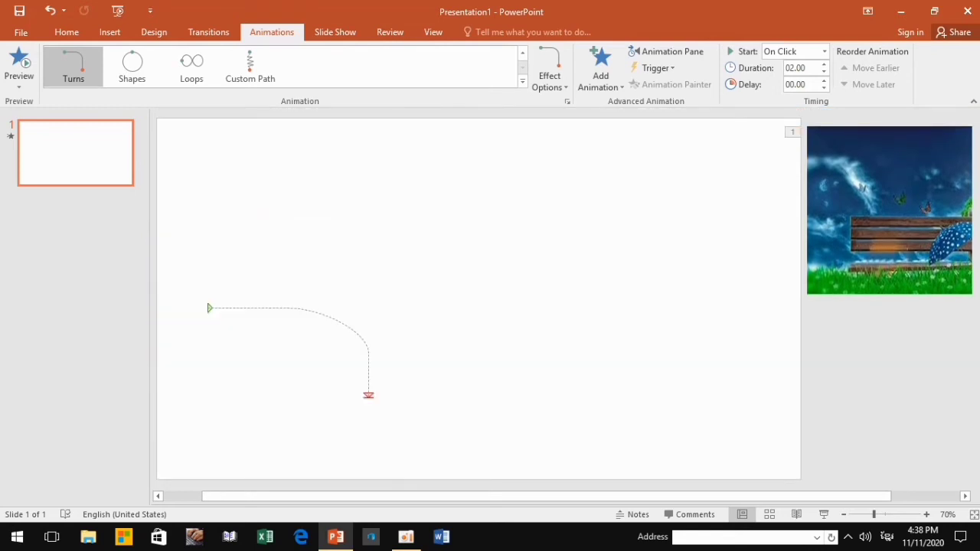
key("Escape")
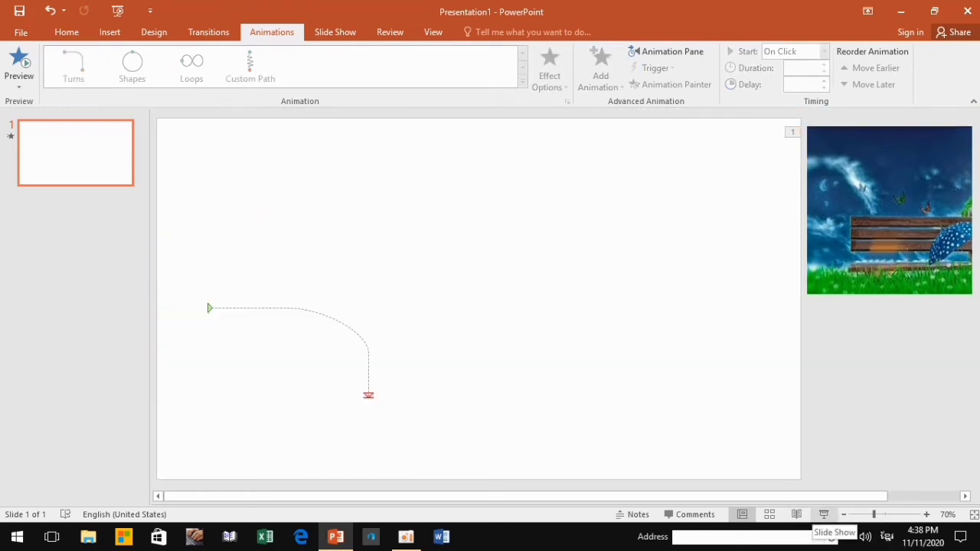
Run the slide show to watch the picture move onto the slide, then return to editing.
left_click(824, 514)
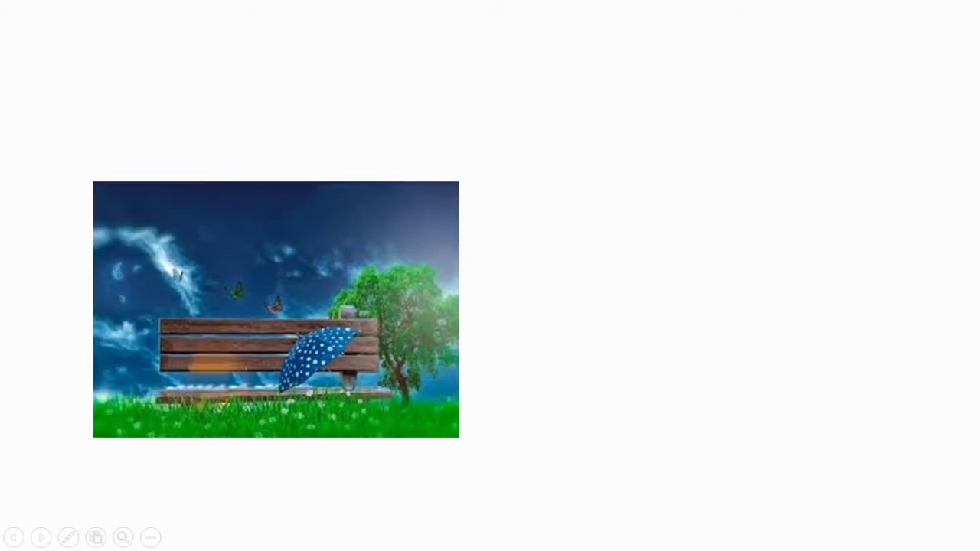
key("Right")
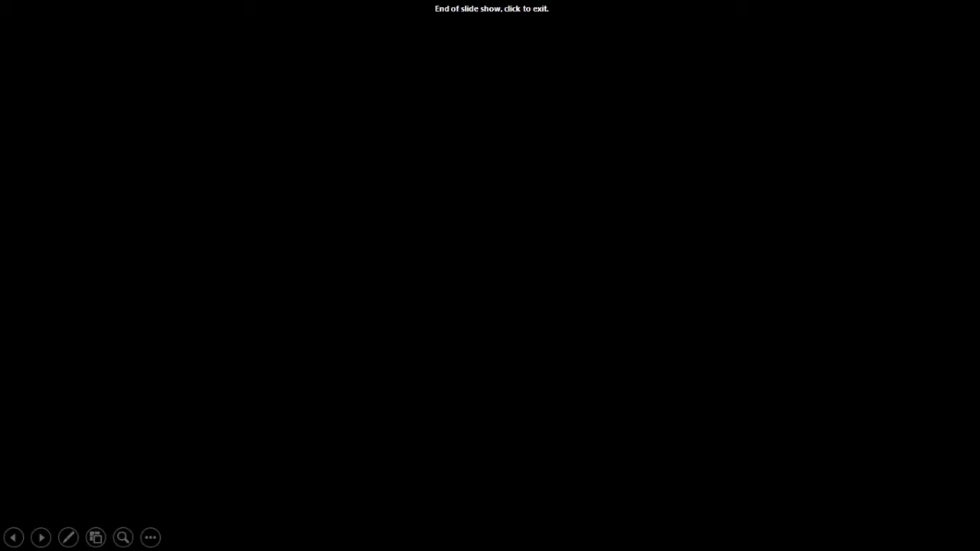
key("Right")
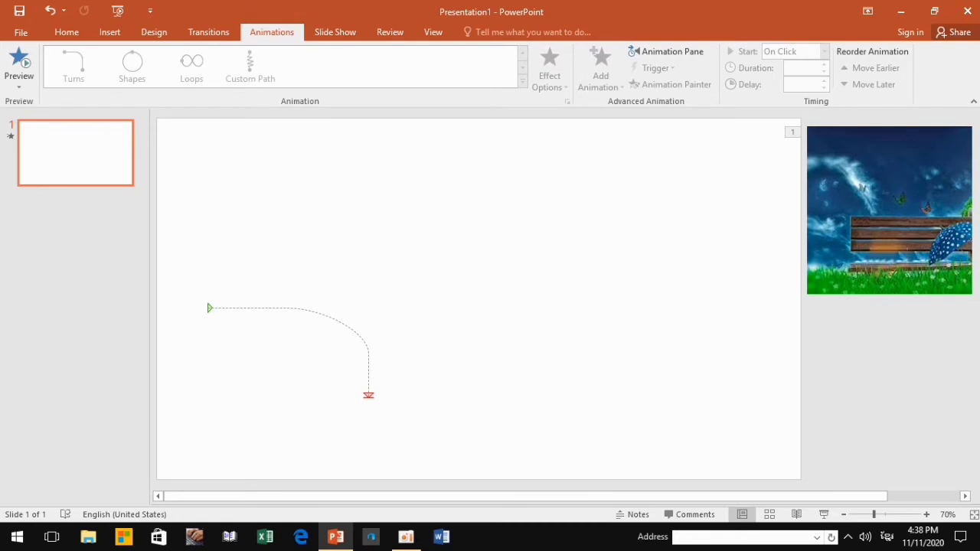
Apply an Arcs motion path to the bench picture.
key("Delete")
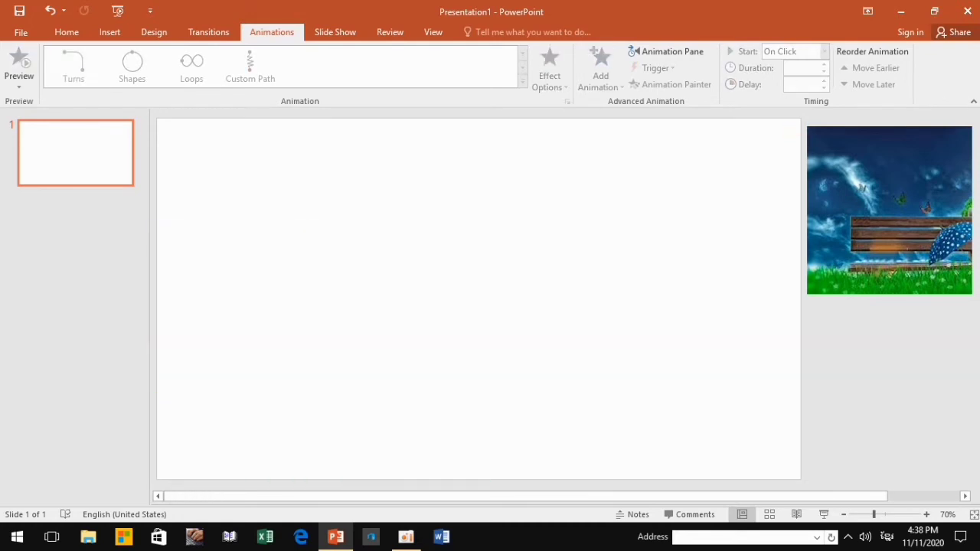
key("ctrl+z")
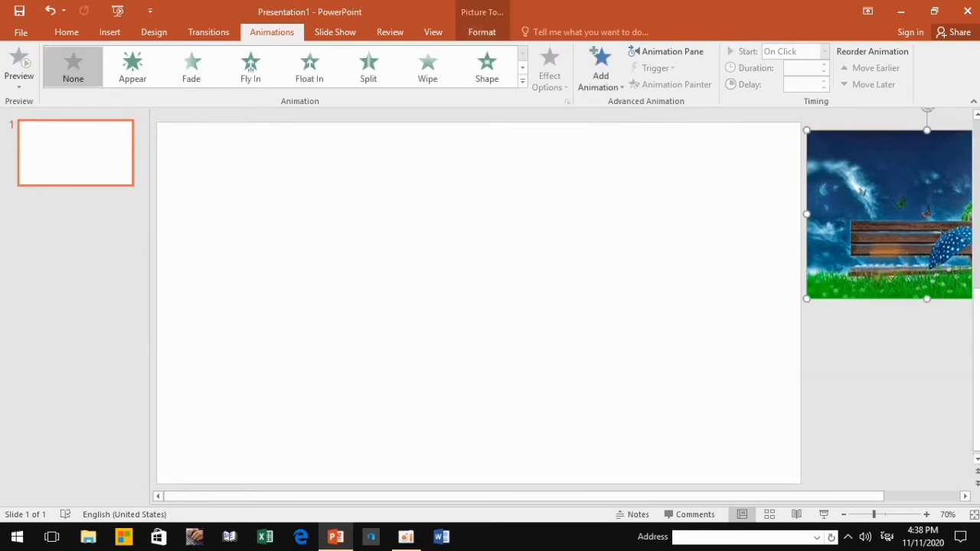
left_click(522, 80)
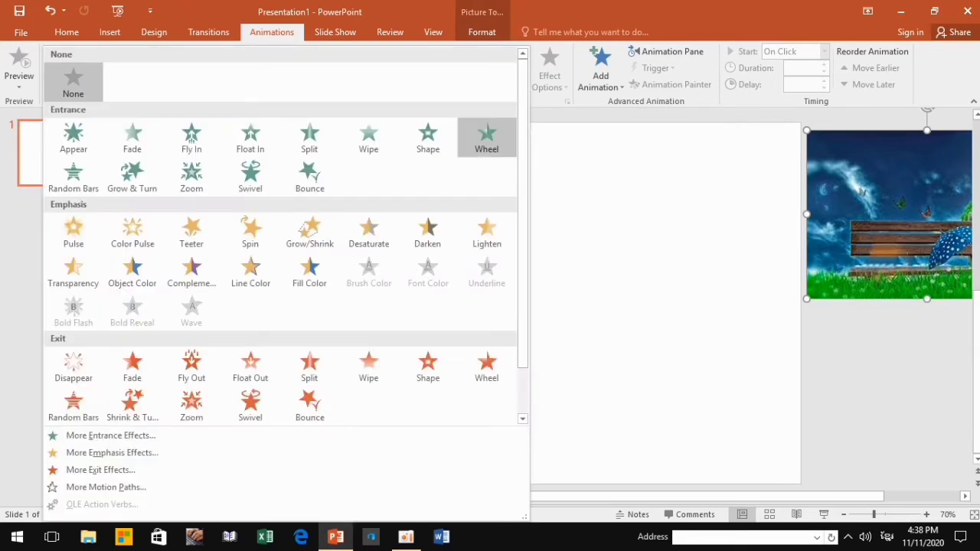
scroll(486, 137, "down", 1)
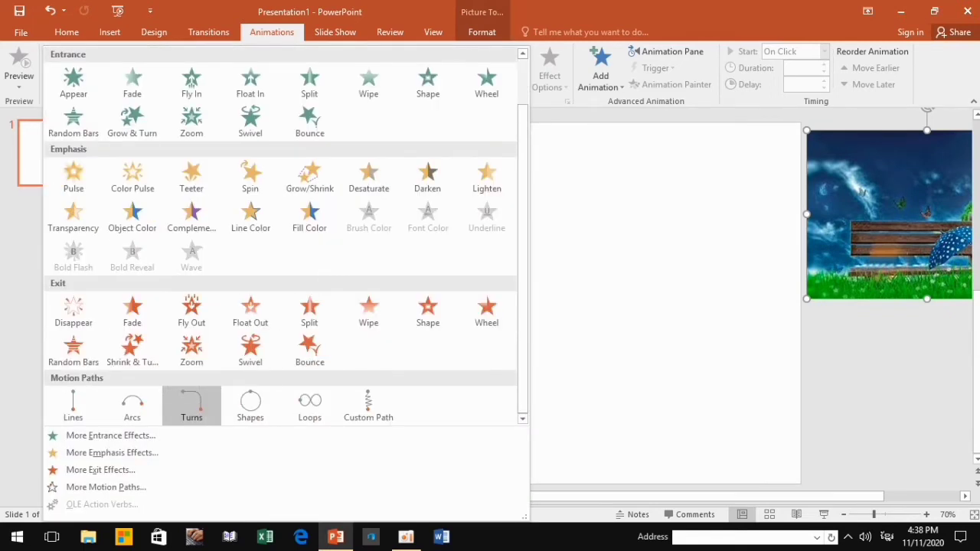
left_click(131, 405)
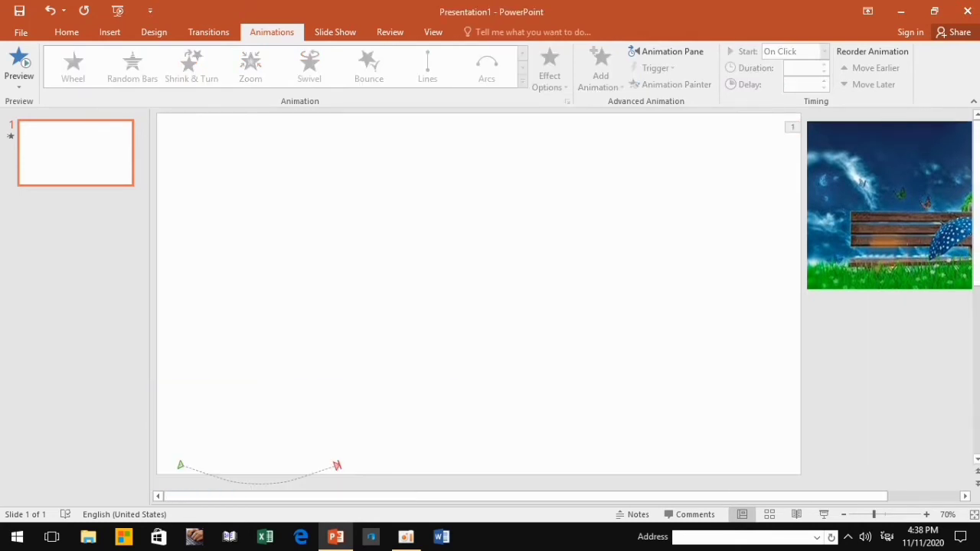
Play the Arcs animation in the slide show, then return and reselect the picture.
key("F5")
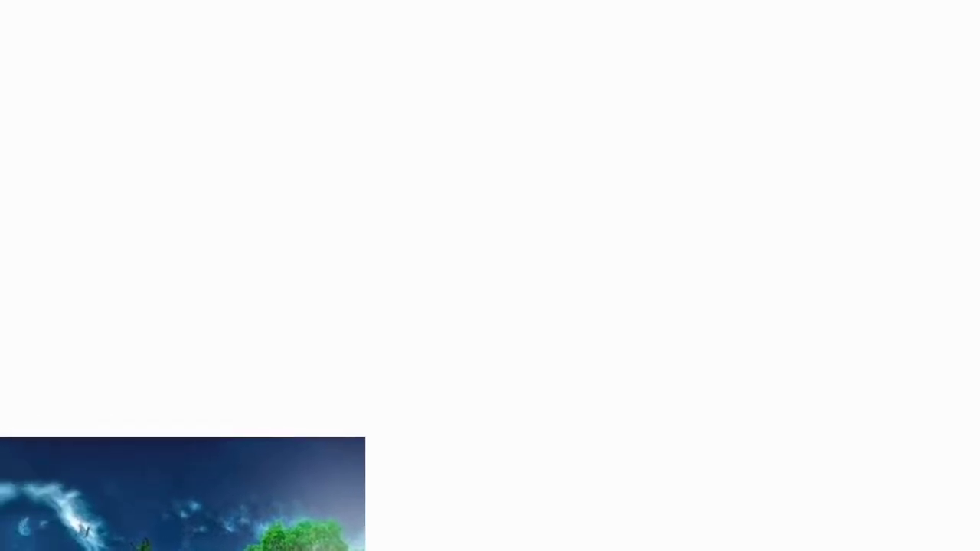
key("Right")
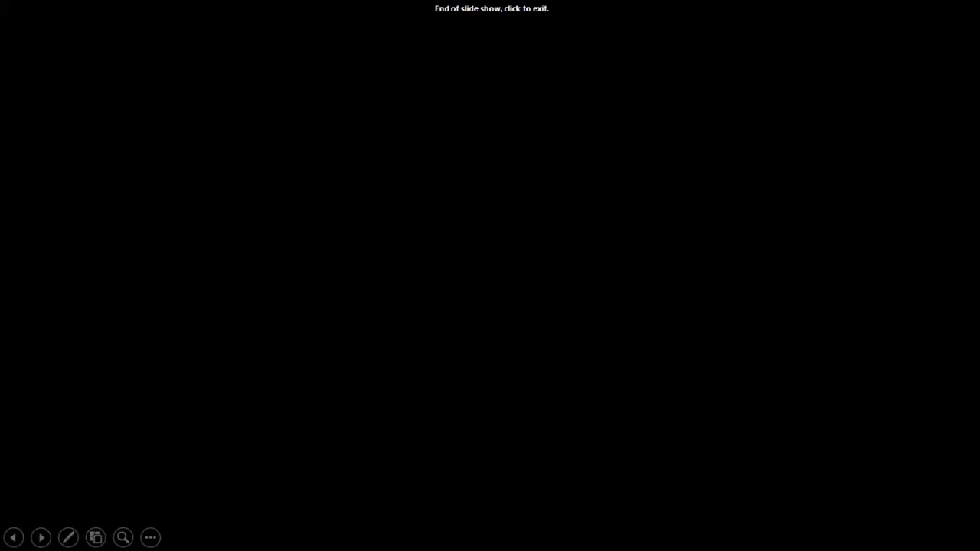
key("Right")
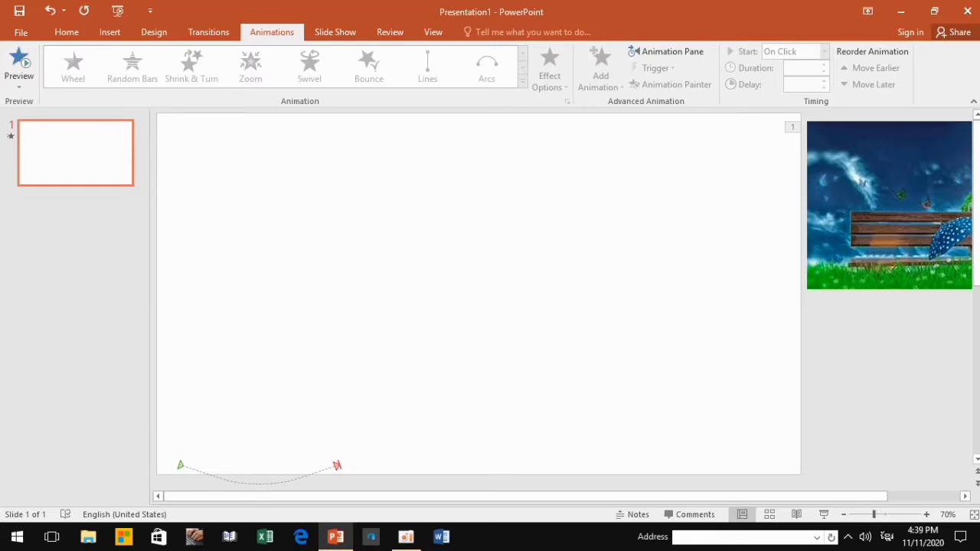
left_click(888, 205)
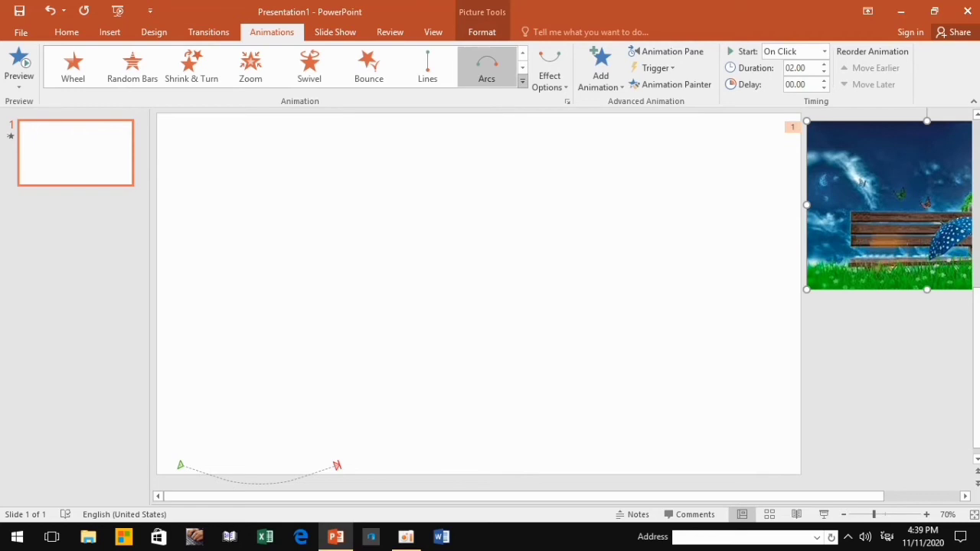
Review the Arcs path's direction options under Effect Options.
left_click(522, 81)
left_click(550, 77)
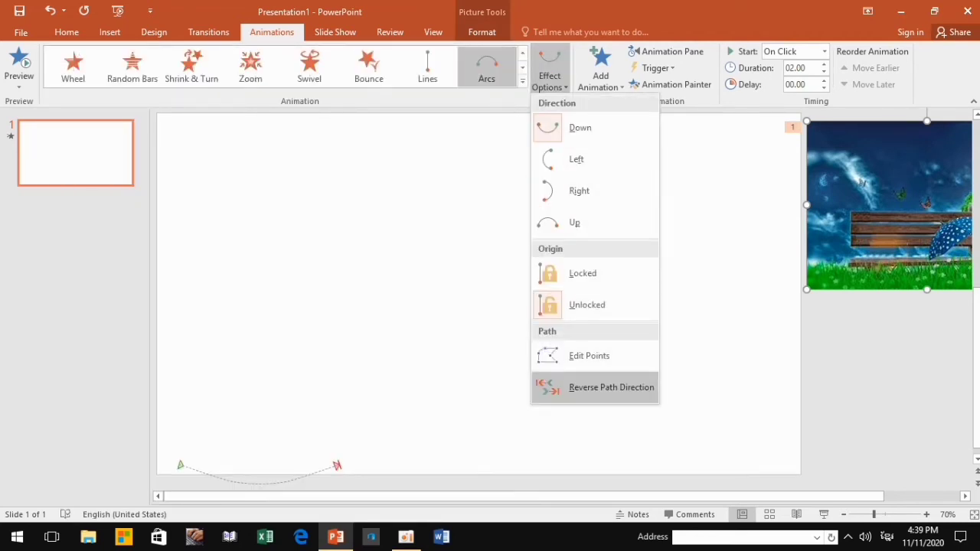
left_click(610, 387)
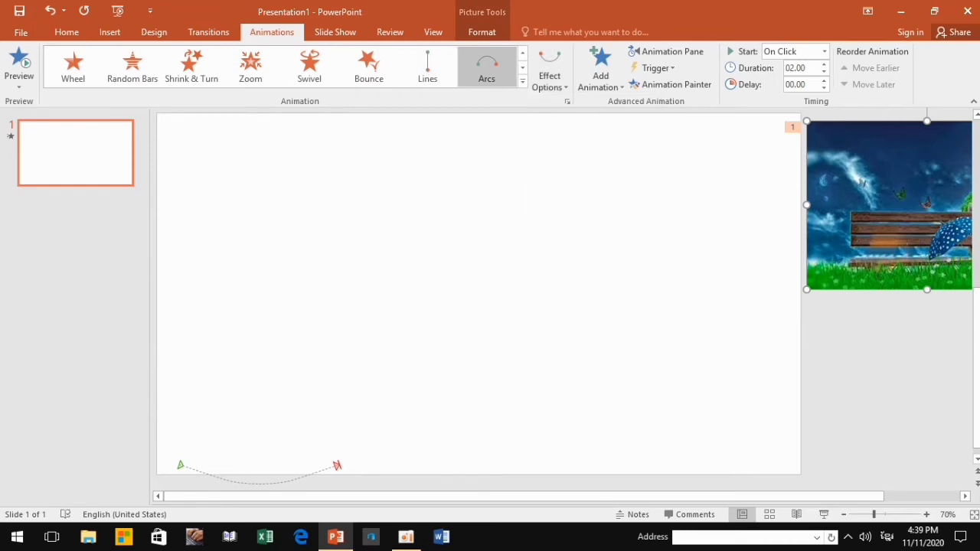
Apply a Turns motion path set to Up Right and preview it in the slide show.
left_click(522, 81)
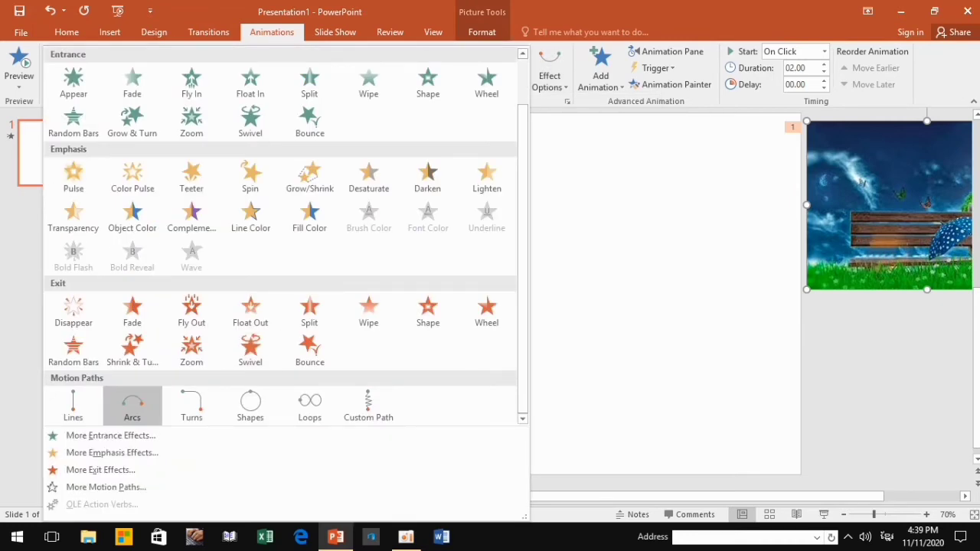
left_click(192, 405)
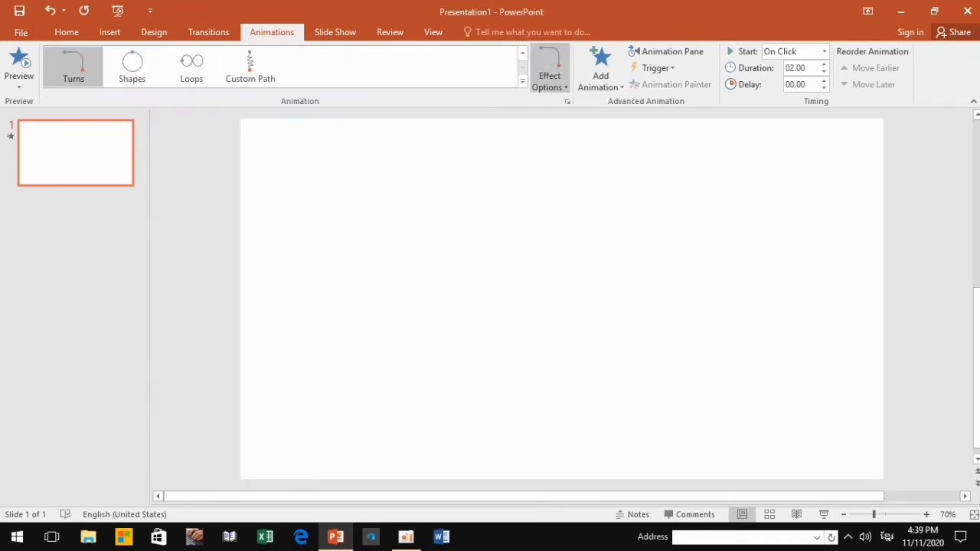
left_click(549, 76)
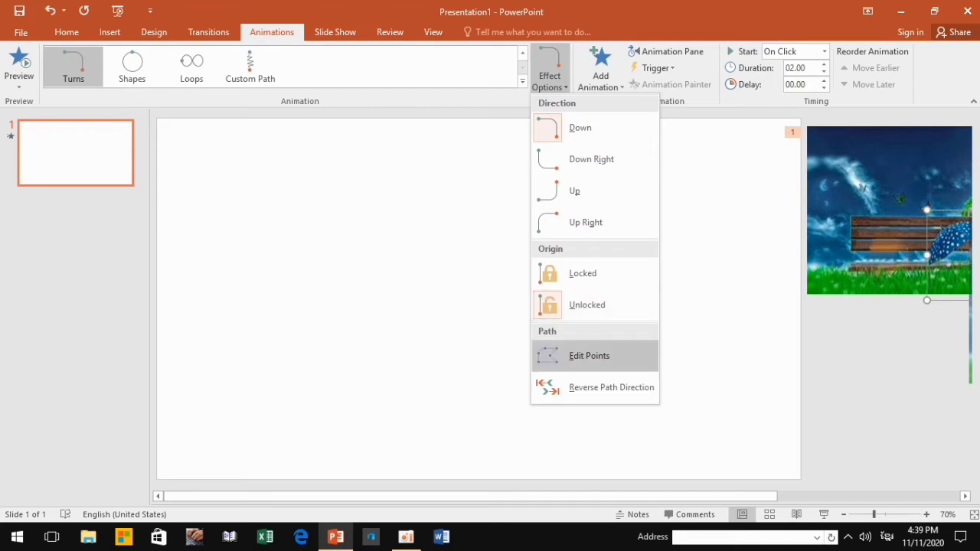
left_click(585, 222)
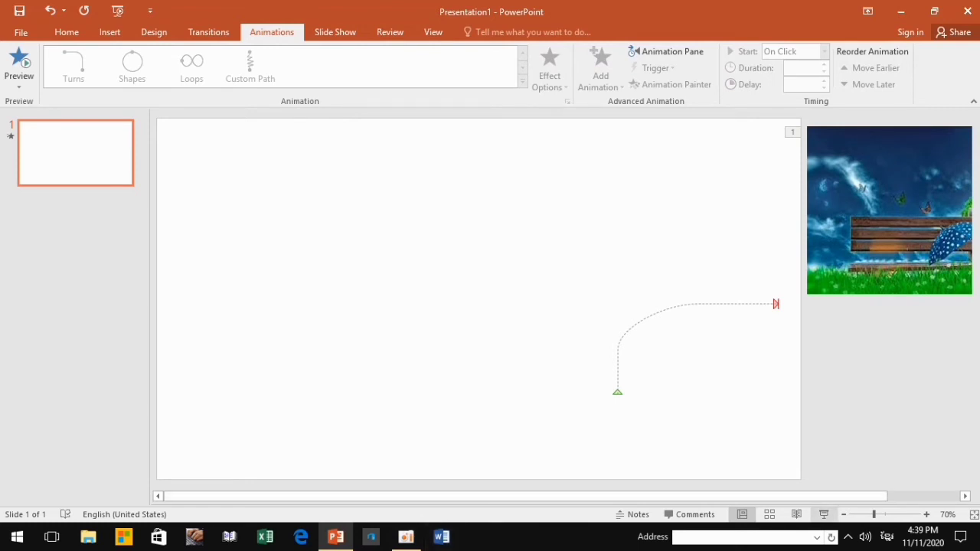
left_click(824, 515)
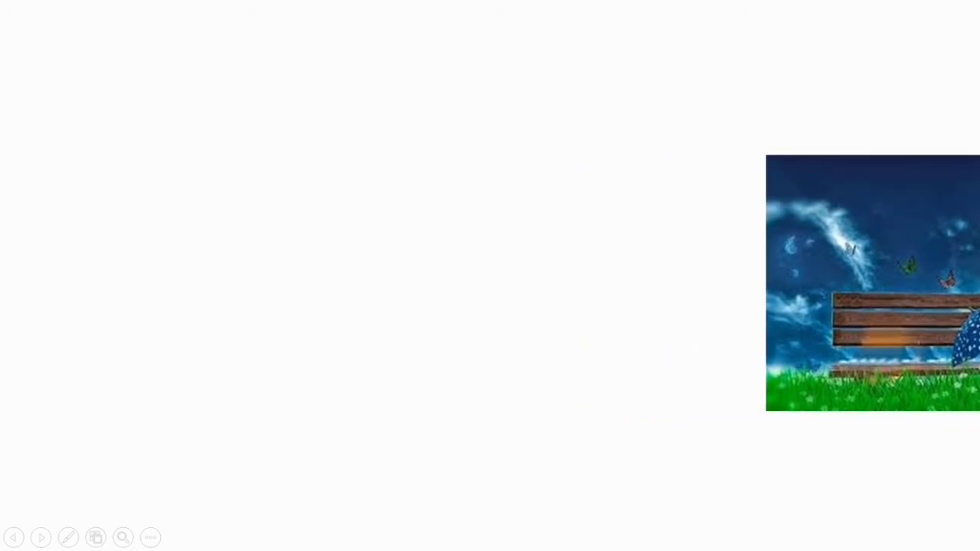
key("Escape")
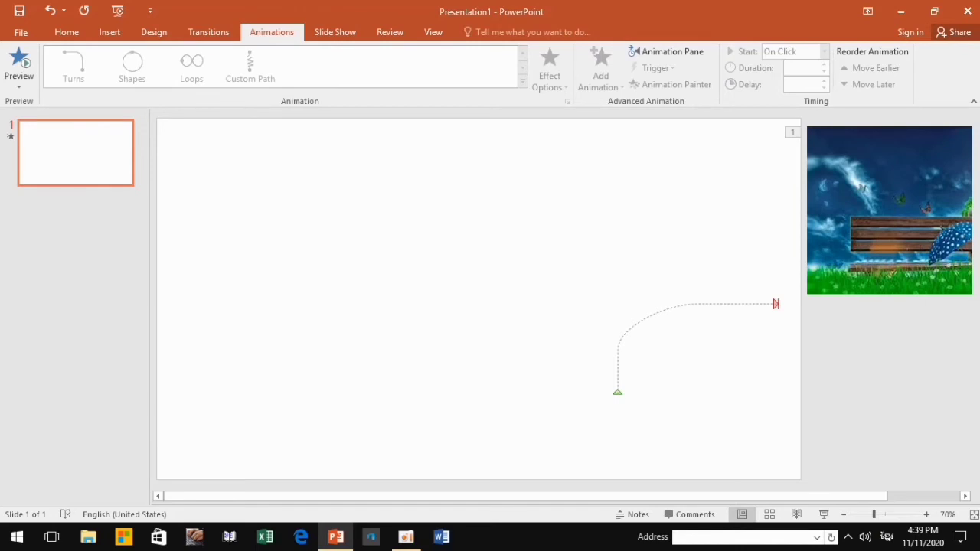
Stretch the Turns motion path so it starts further to the left.
left_click(643, 317)
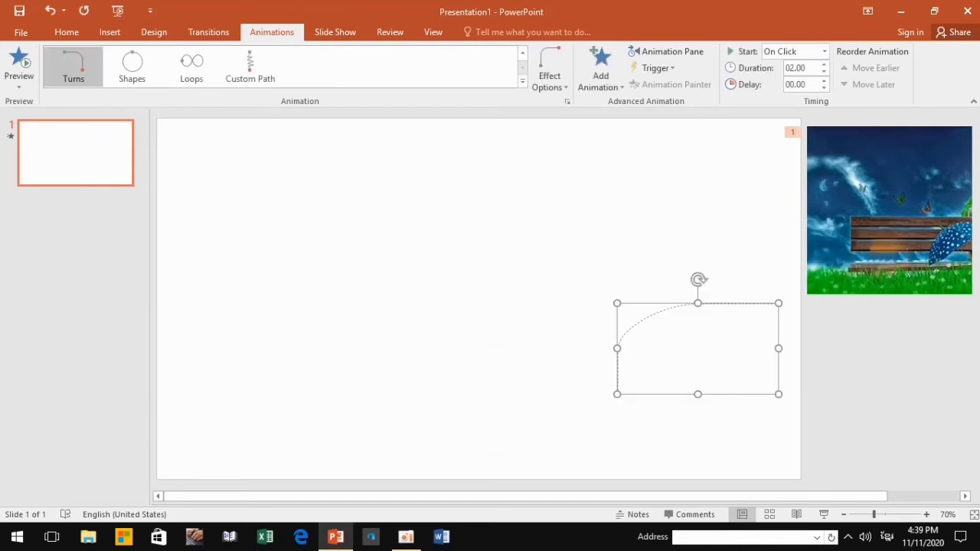
left_click_drag(617, 348, 337, 348)
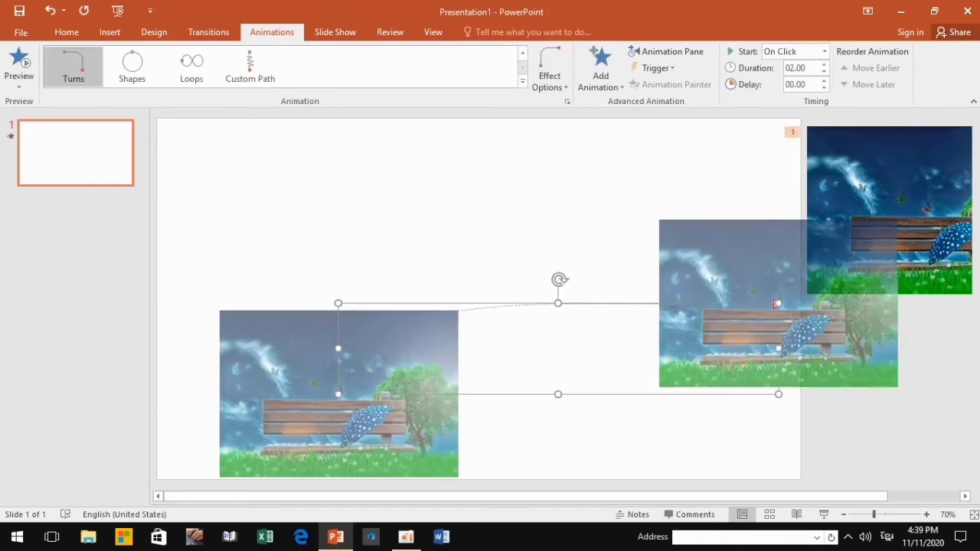
key("Escape")
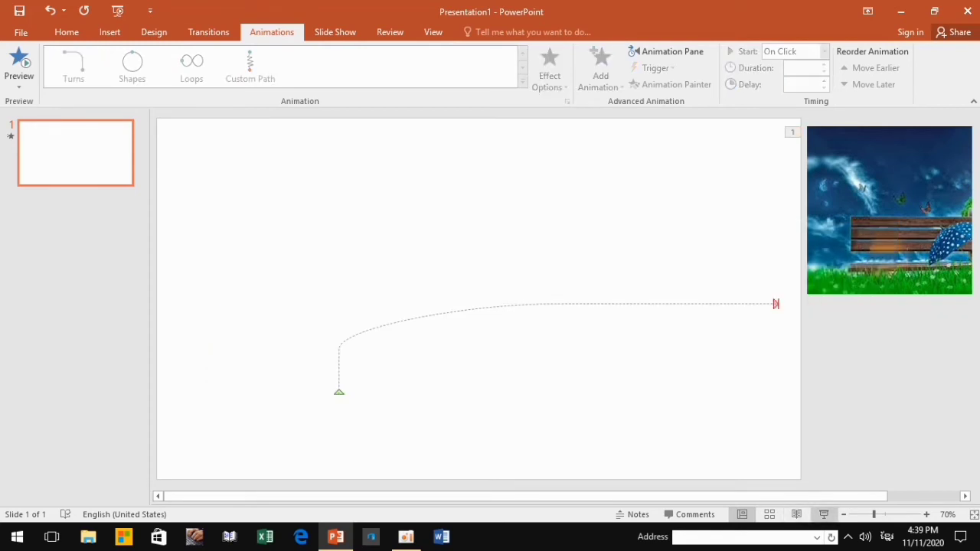
Preview the longer motion in the slide show, then delete the motion path.
left_click(824, 514)
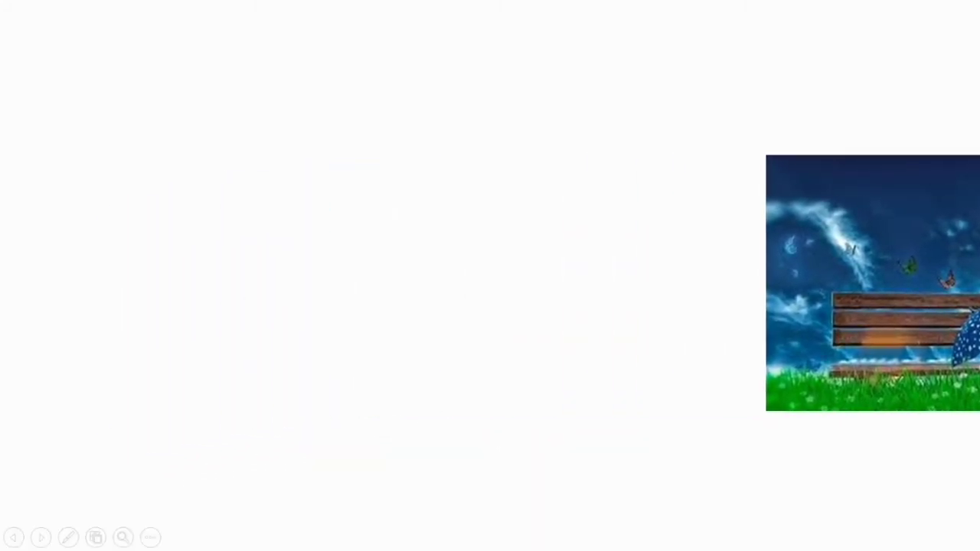
key("space")
key("space")
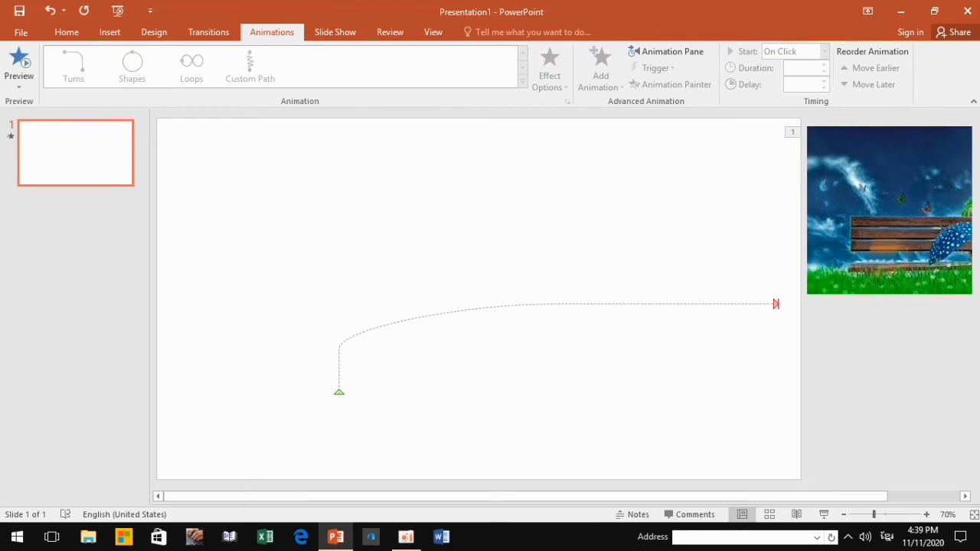
left_click(775, 303)
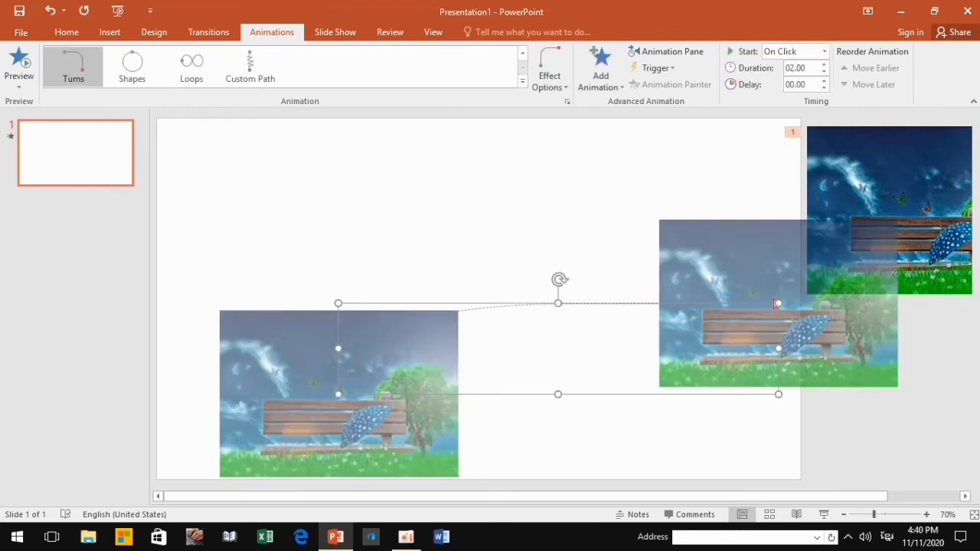
key("Delete")
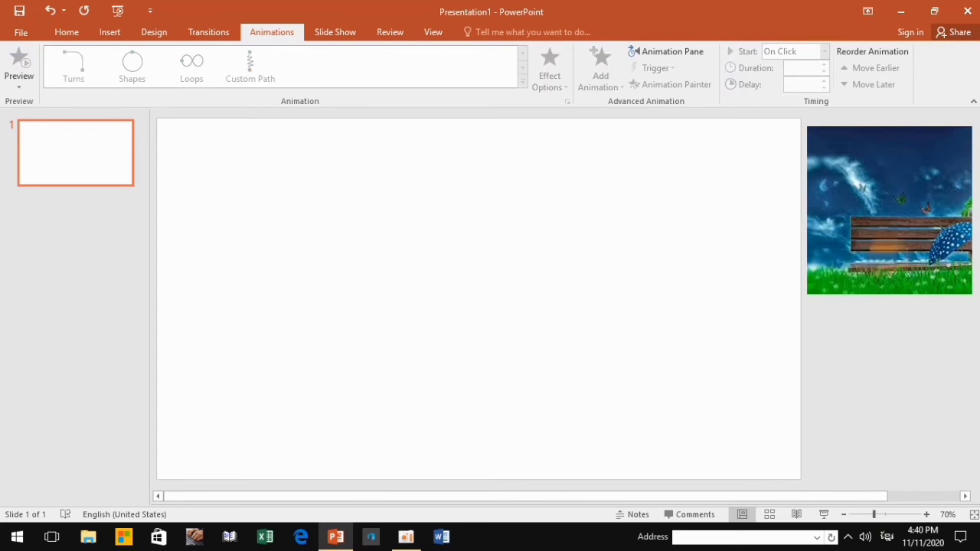
Apply a Lines motion path to the bench picture with the Left direction.
left_click(842, 252)
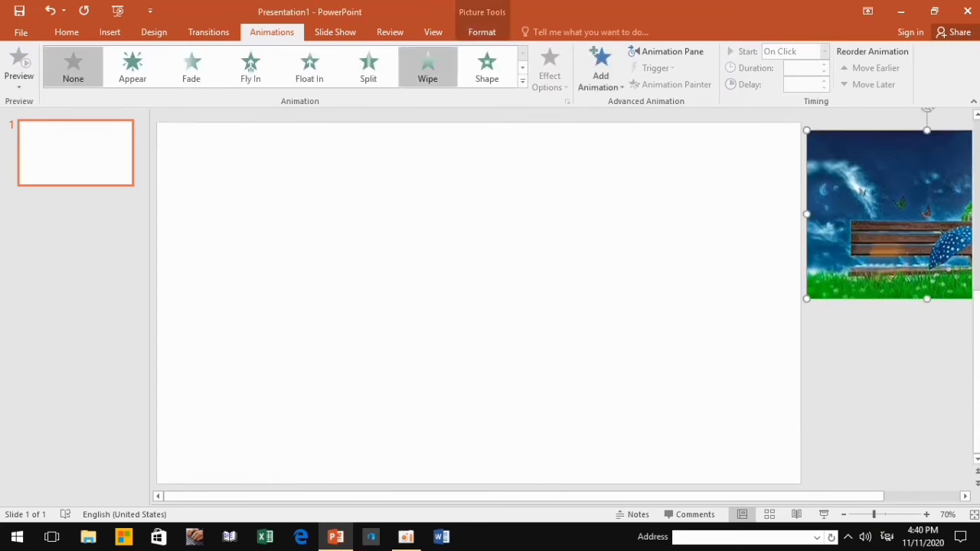
left_click(522, 80)
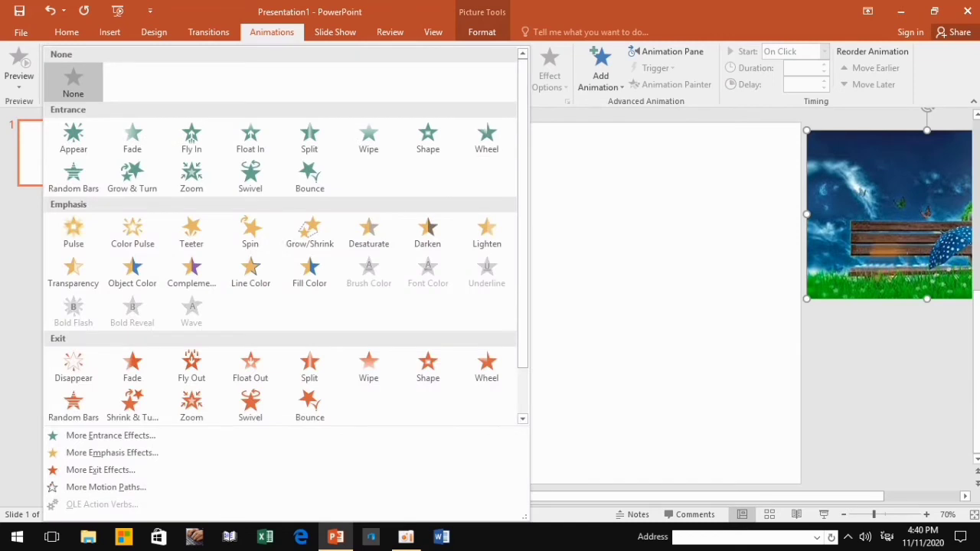
scroll(285, 236, "down", 1)
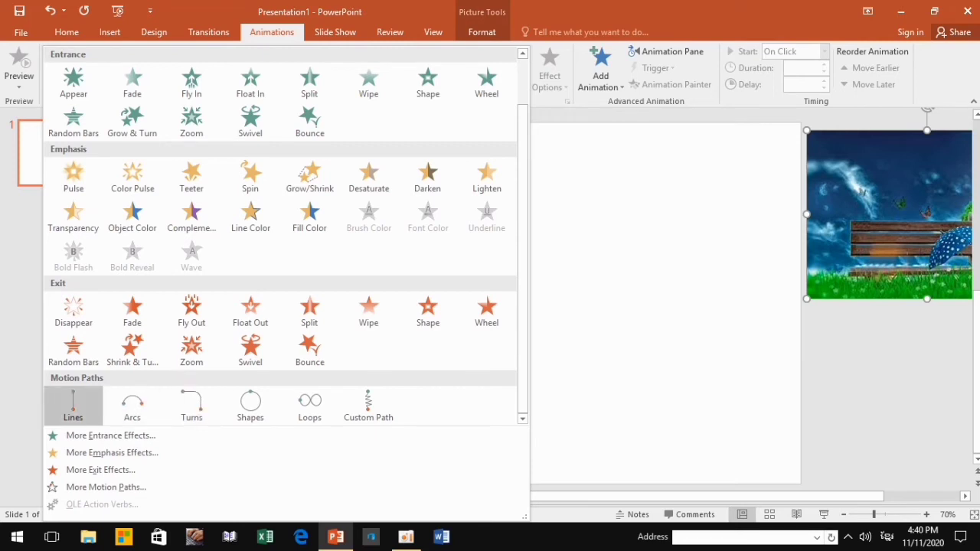
left_click(72, 404)
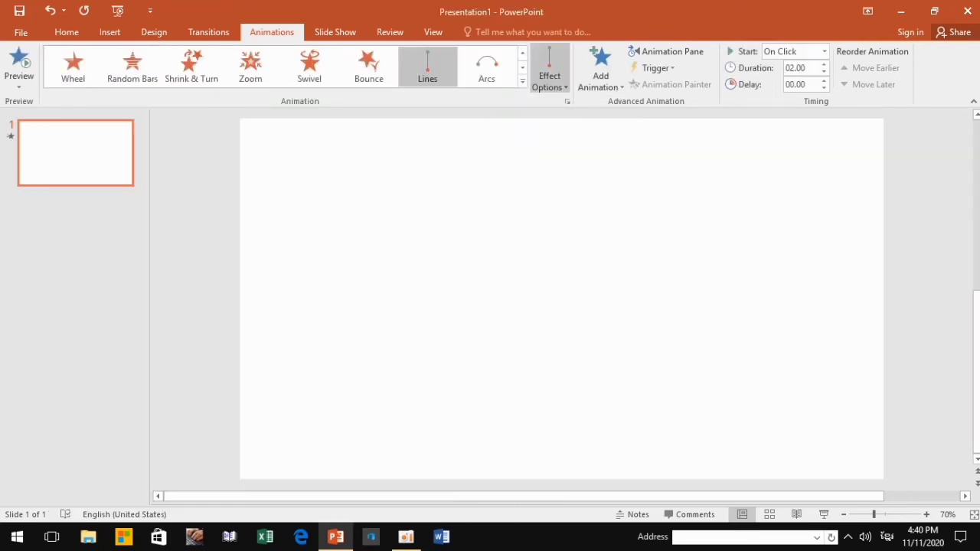
left_click(549, 72)
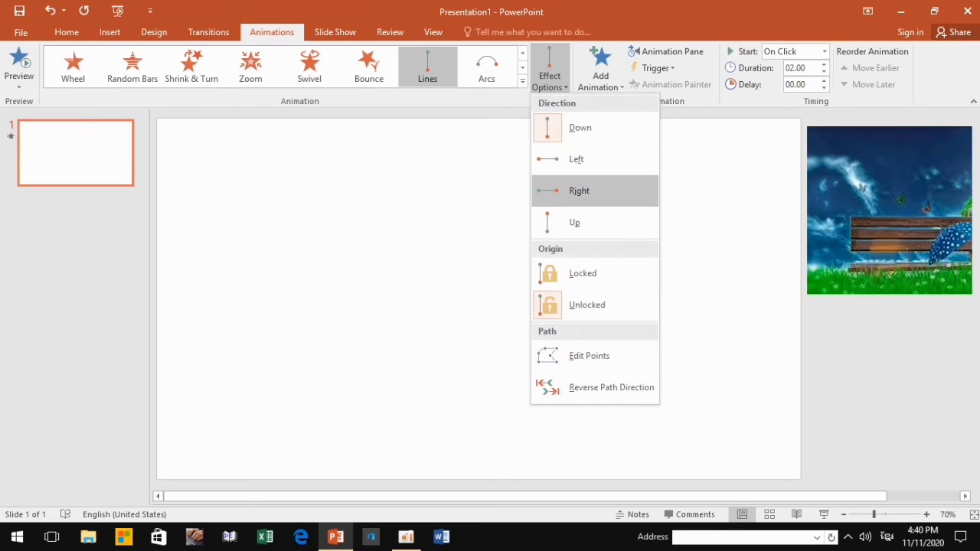
left_click(575, 159)
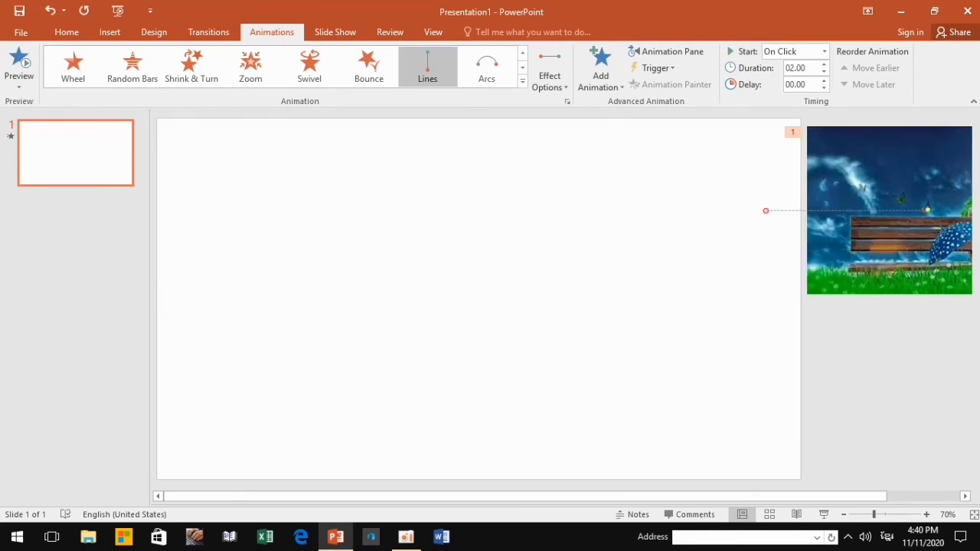
Extend the line's end to the slide's lower left and watch it in the slide show.
mouse_move(765, 211)
left_mouse_down()
mouse_move(290, 358)
mouse_move(282, 390)
left_mouse_up()
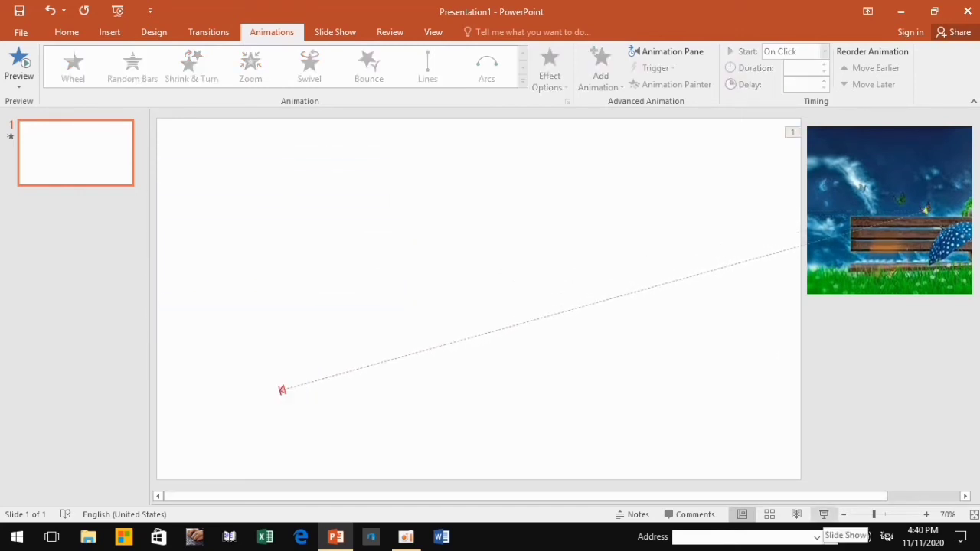
left_click(823, 514)
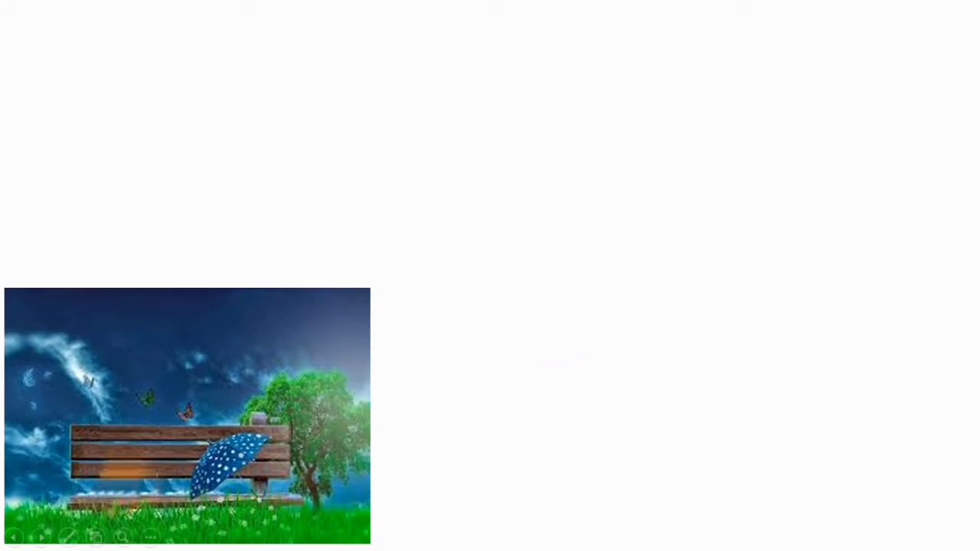
key("Right")
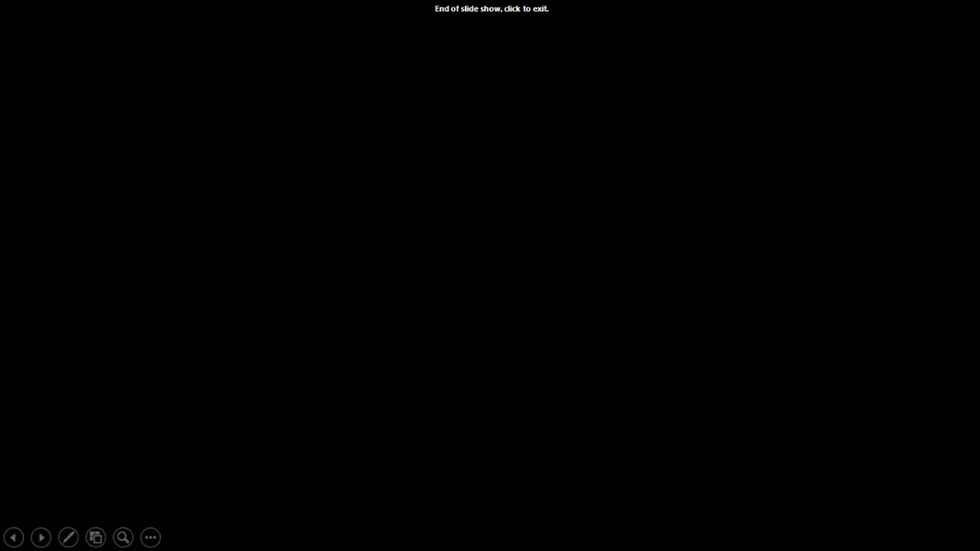
key("Right")
Move the bench picture to the slide's top centre and expand the animation effects list.
left_click_drag(880, 207, 545, 198)
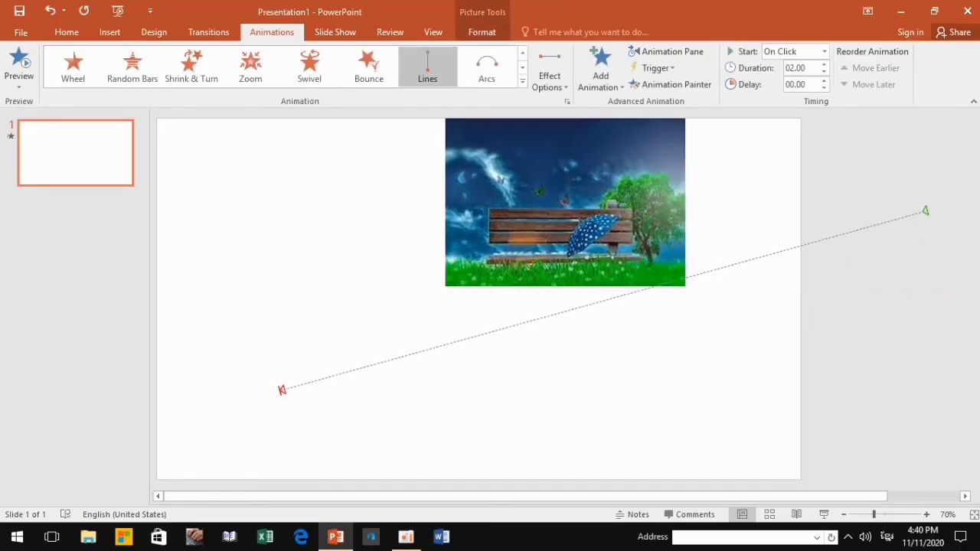
key("Escape")
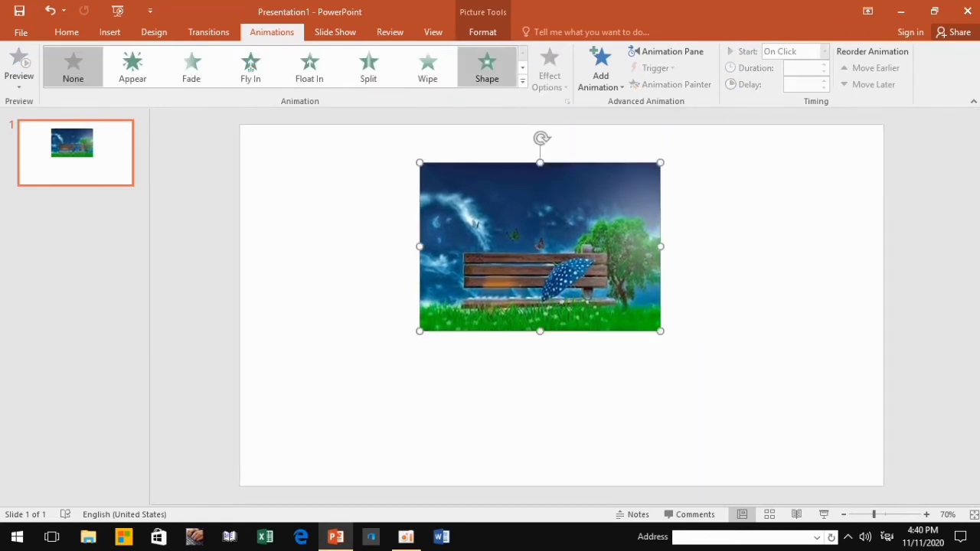
left_click(522, 81)
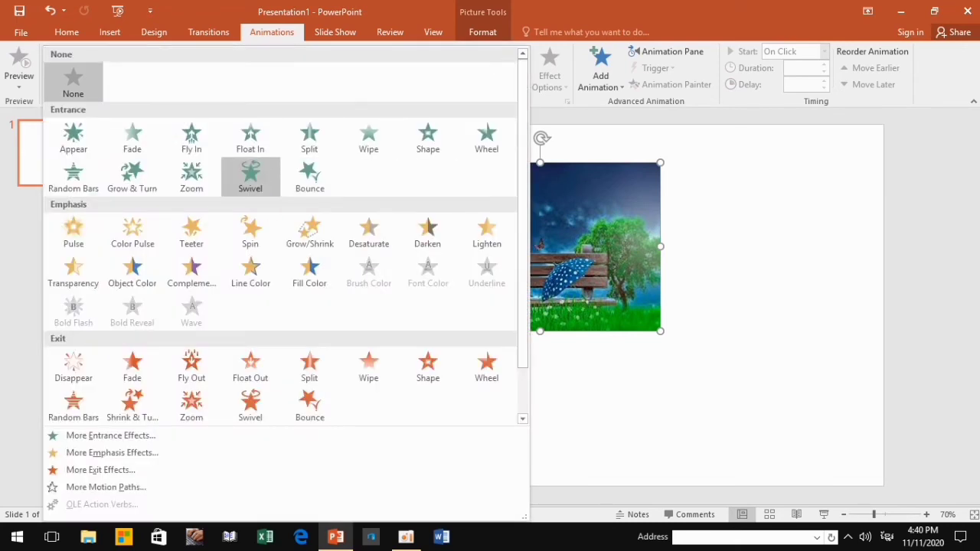
Try the Appear, Fade, Fly In, Float In, Split, Wipe and Shape entrance effects.
left_click(74, 137)
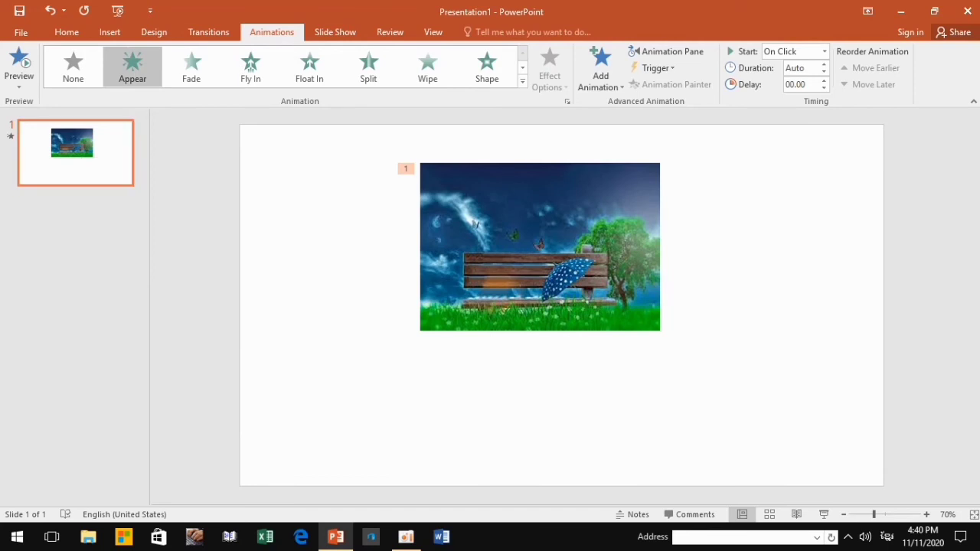
left_click(191, 65)
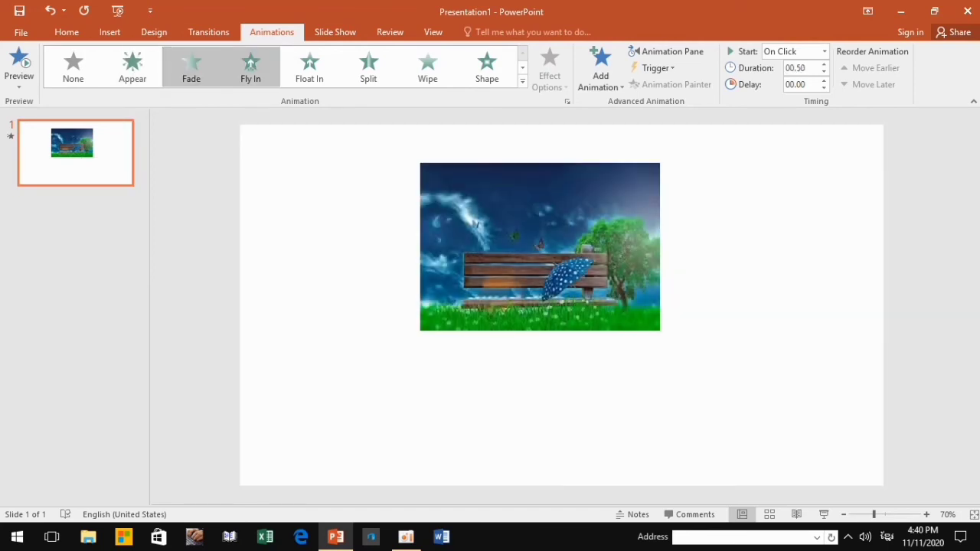
left_click(251, 65)
left_click(309, 65)
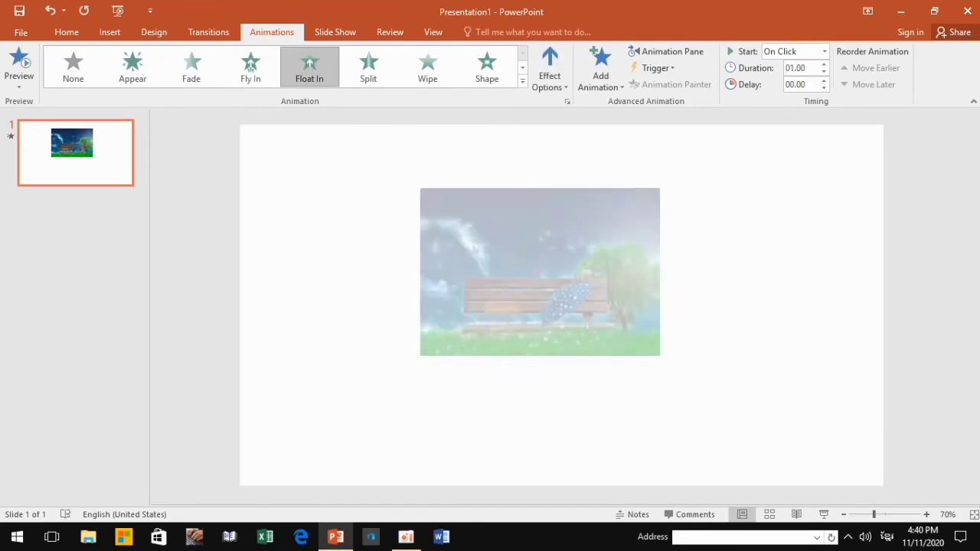
left_click(368, 65)
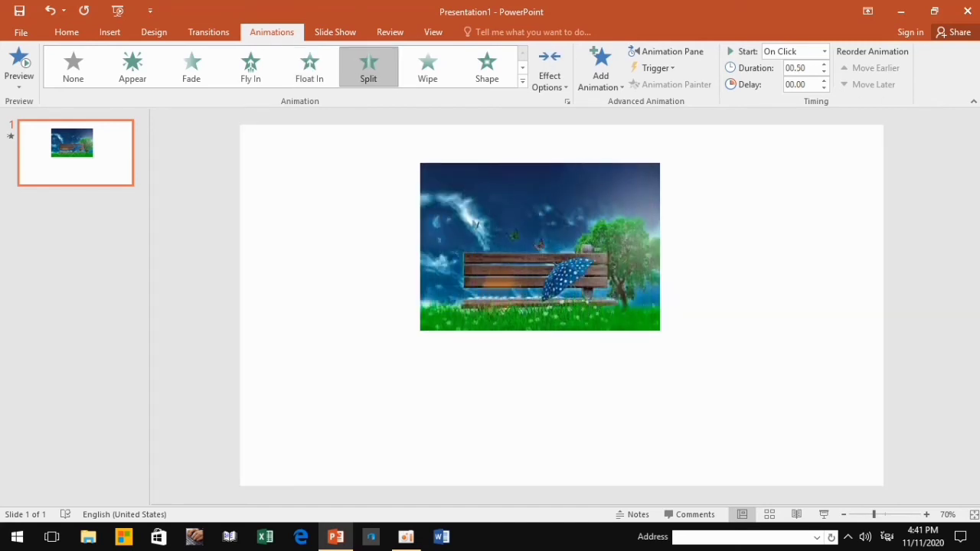
left_click(427, 65)
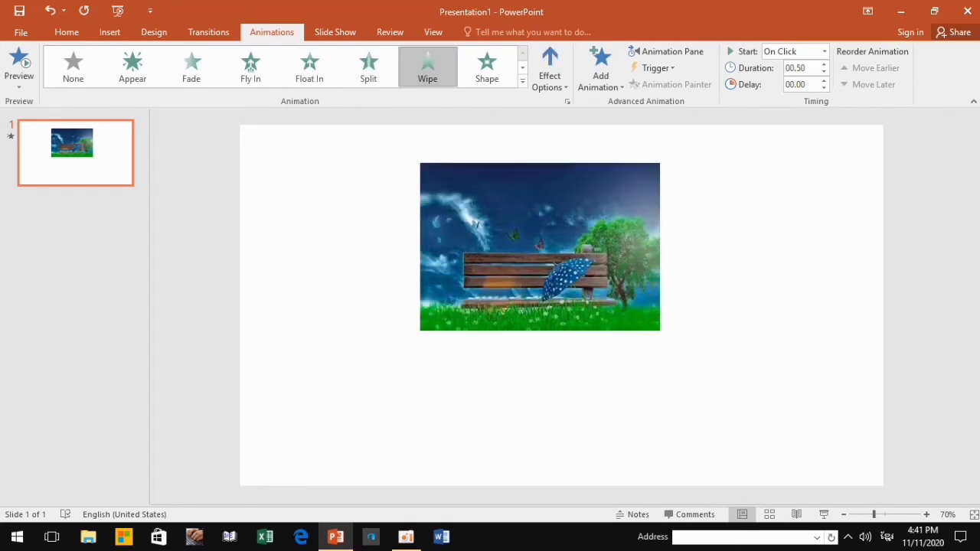
left_click(487, 65)
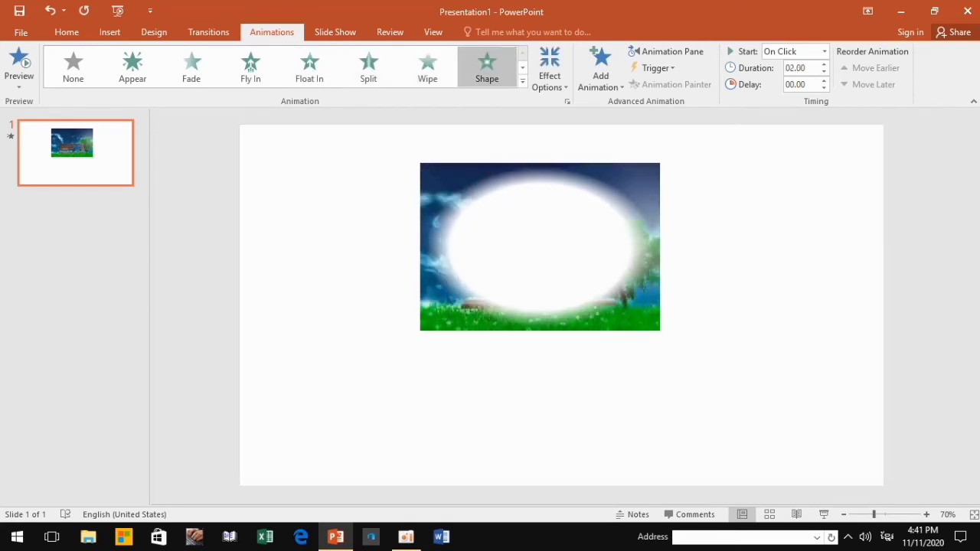
Try the Pulse, Grow & Turn, Zoom and Swivel effects on the picture.
left_click(522, 81)
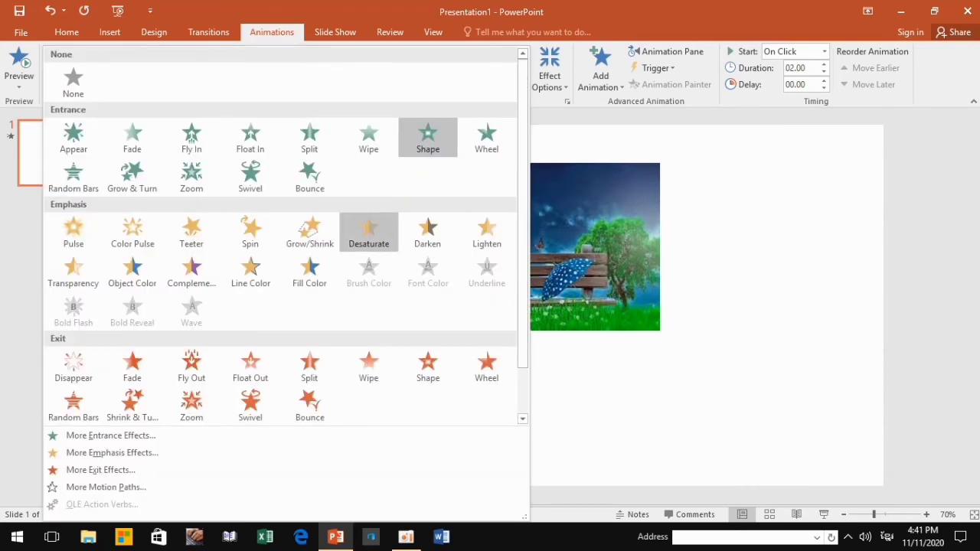
left_click(74, 230)
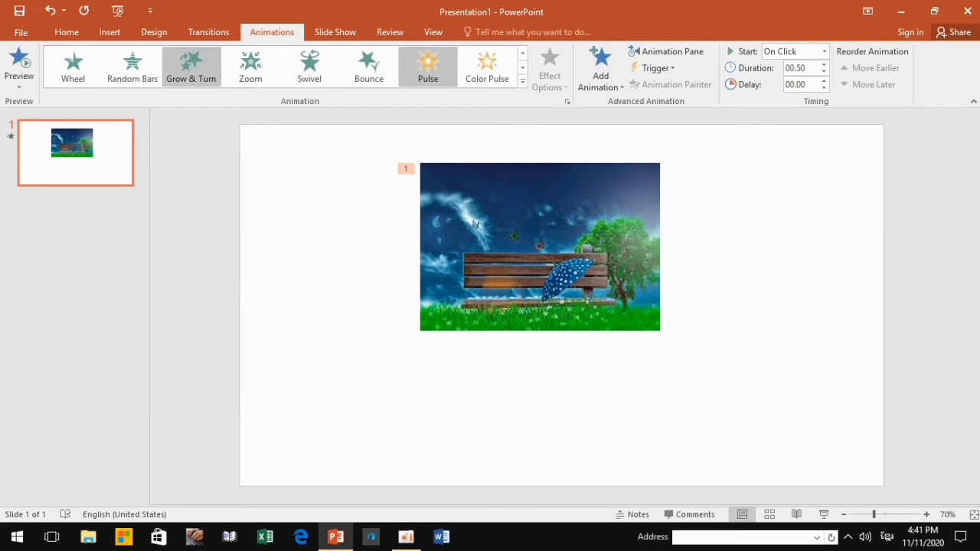
left_click(191, 65)
left_click(250, 65)
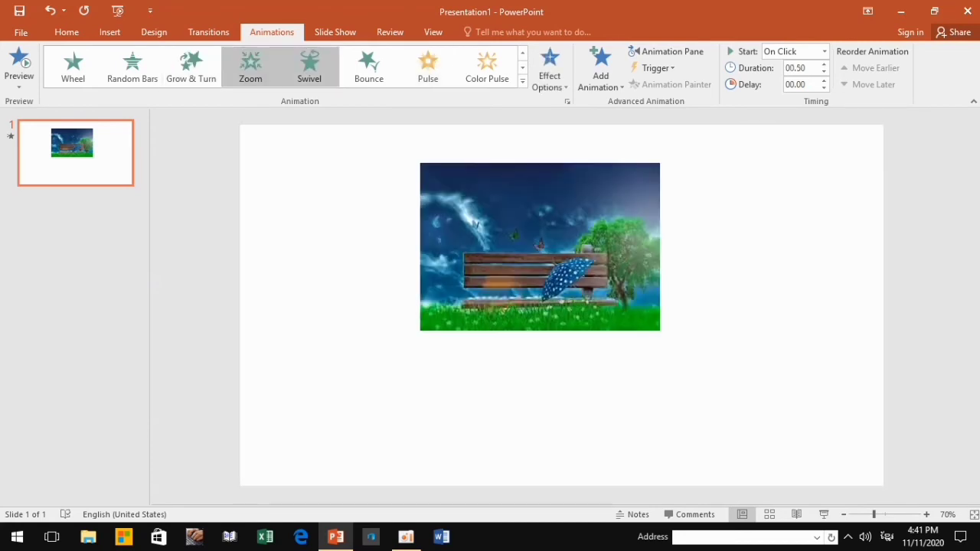
left_click(309, 65)
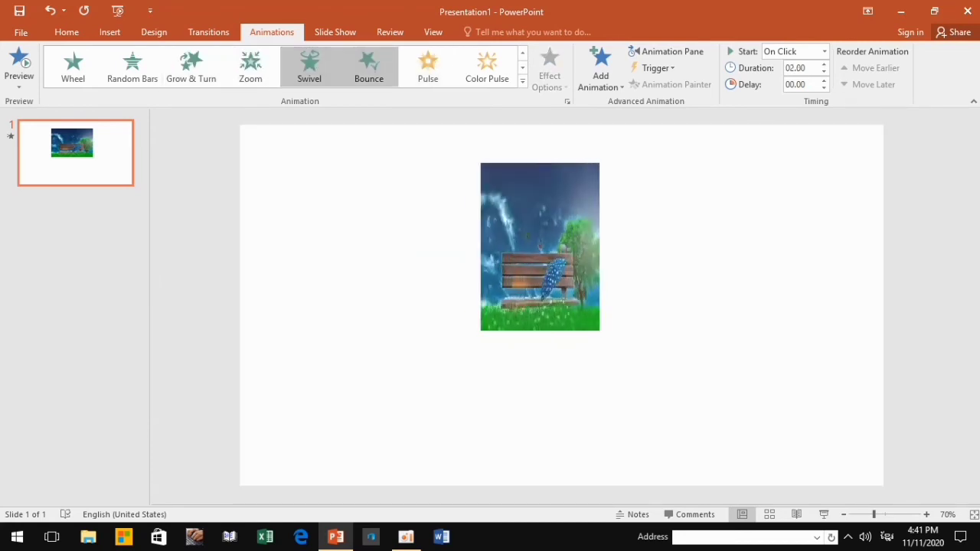
Try the Fade, Shape and Wipe exit effects, ending on a 2-second Swivel exit.
left_click(522, 81)
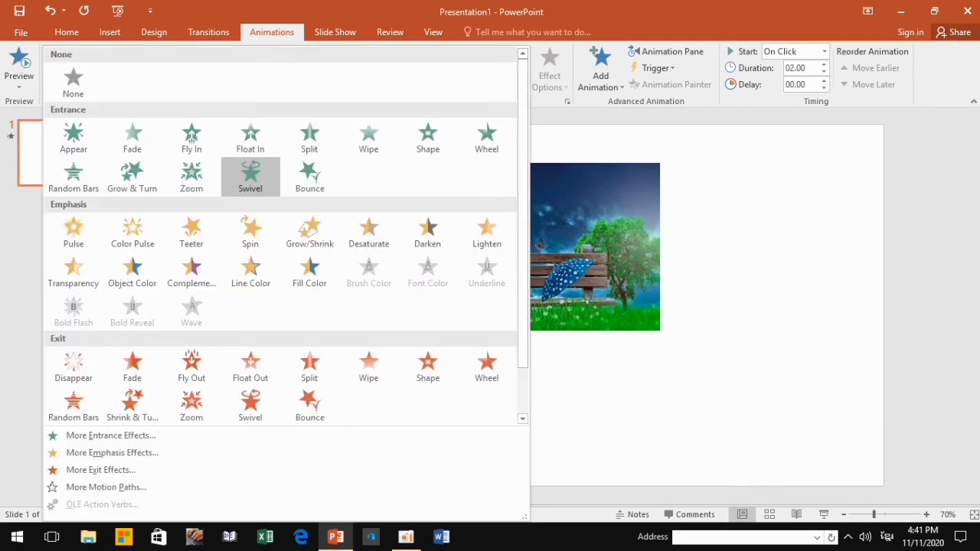
scroll(251, 307, "down", 1)
left_click(132, 309)
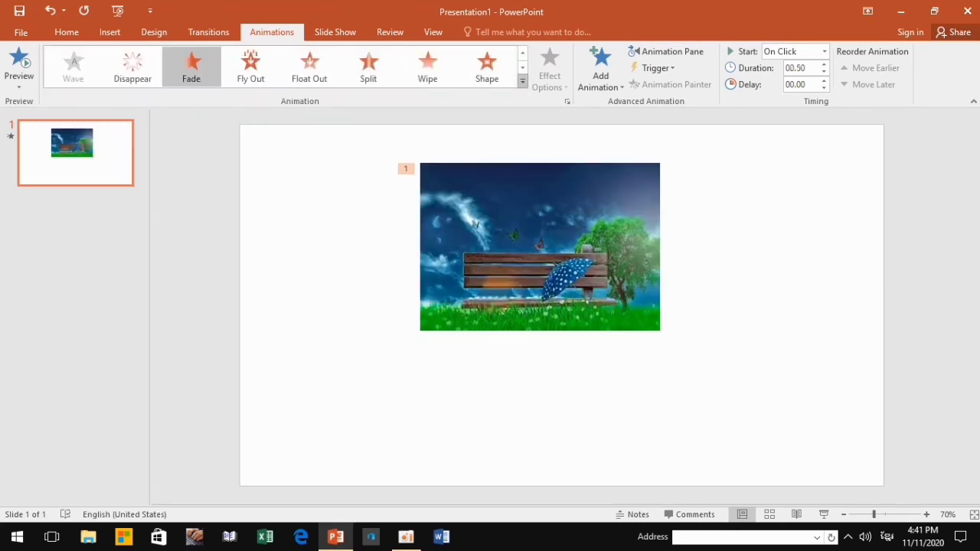
left_click(487, 66)
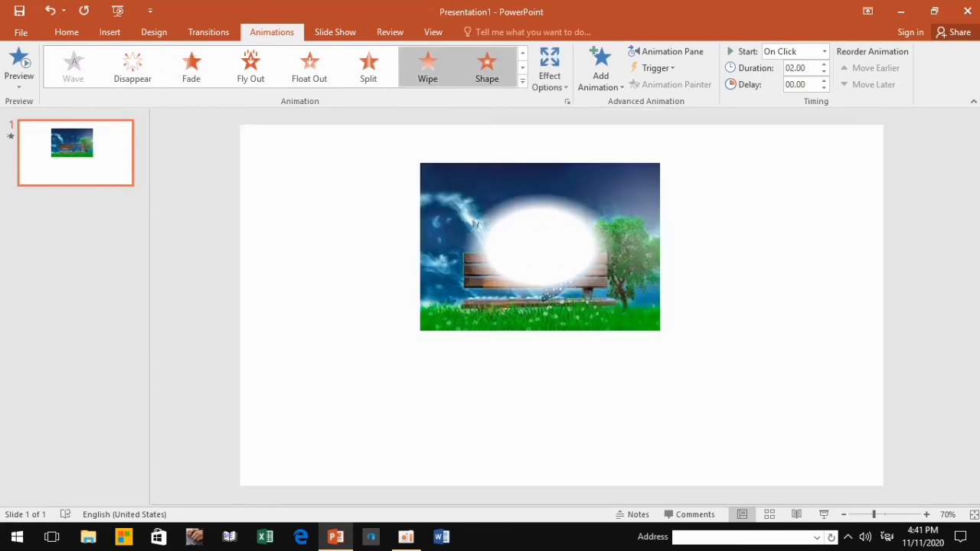
left_click(427, 68)
left_click(522, 80)
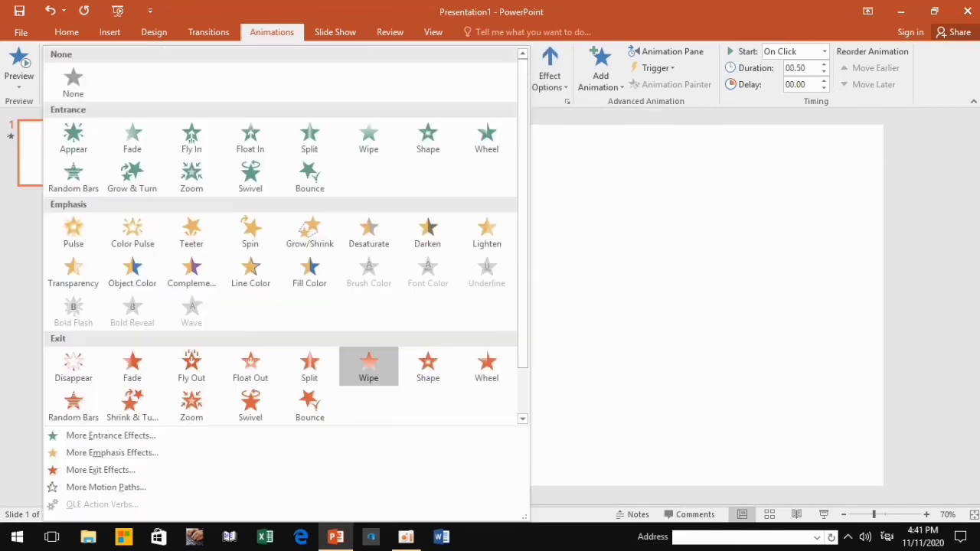
scroll(487, 230, "down", 3)
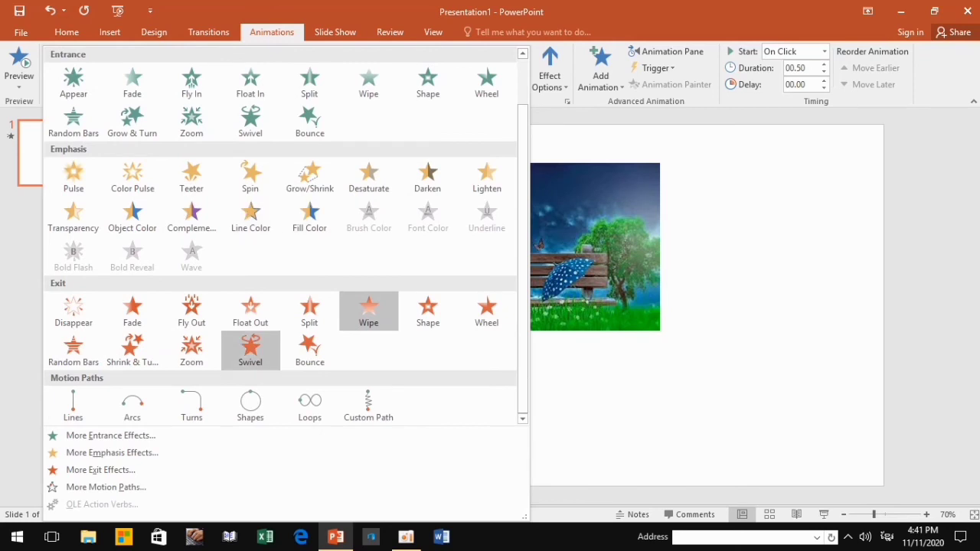
left_click(250, 350)
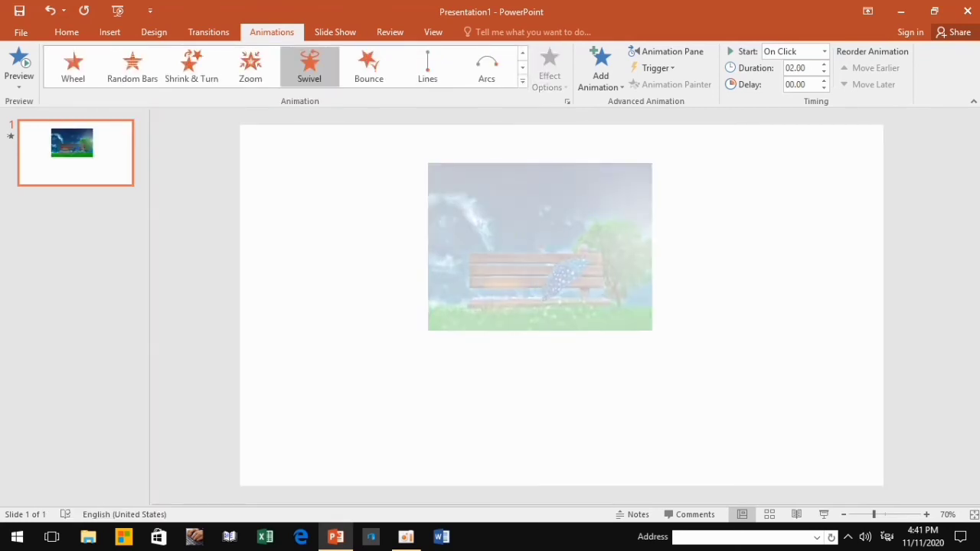
left_click(600, 73)
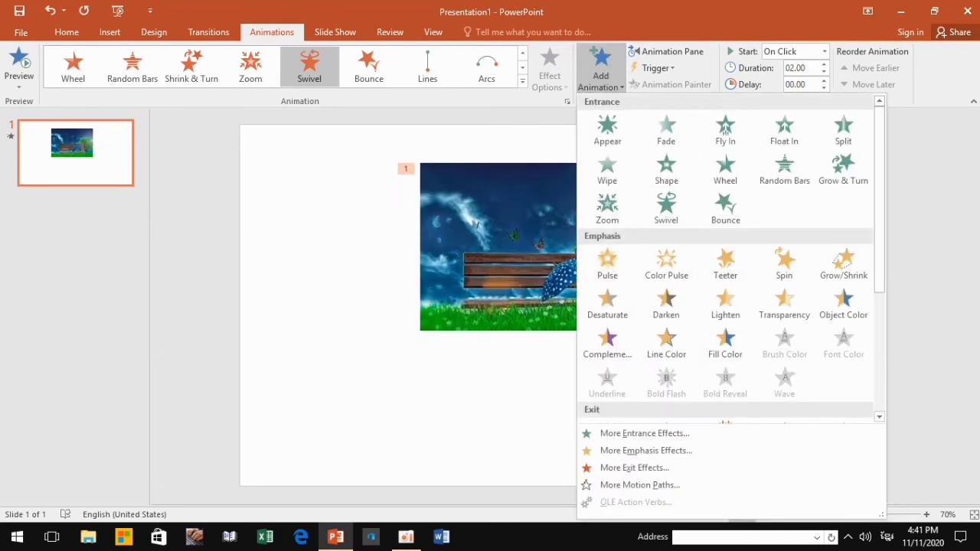
left_click(607, 341)
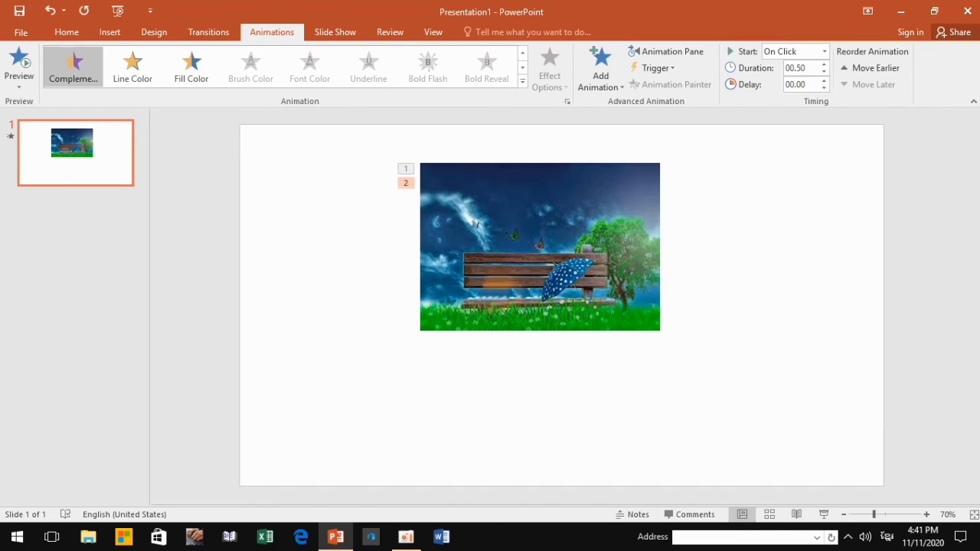
left_click(191, 65)
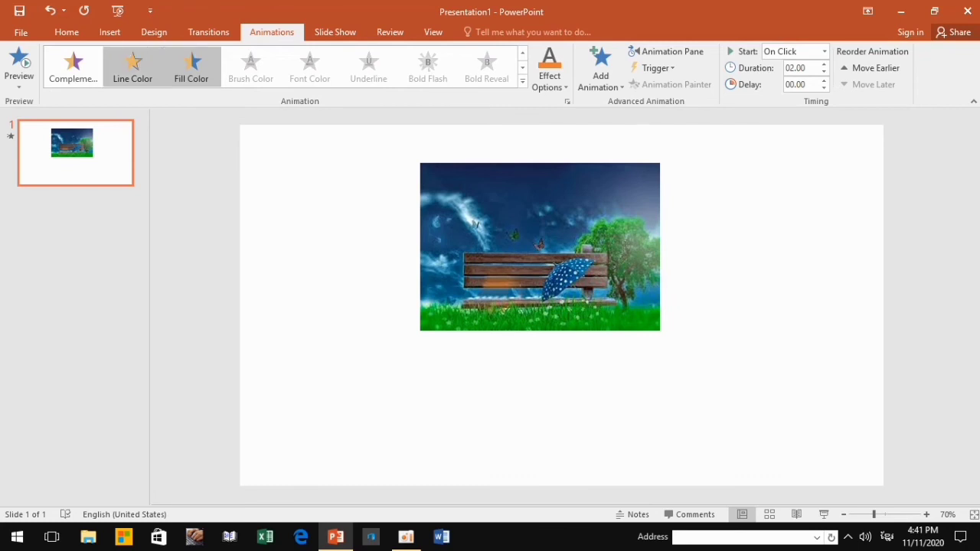
left_click(132, 65)
left_click(73, 66)
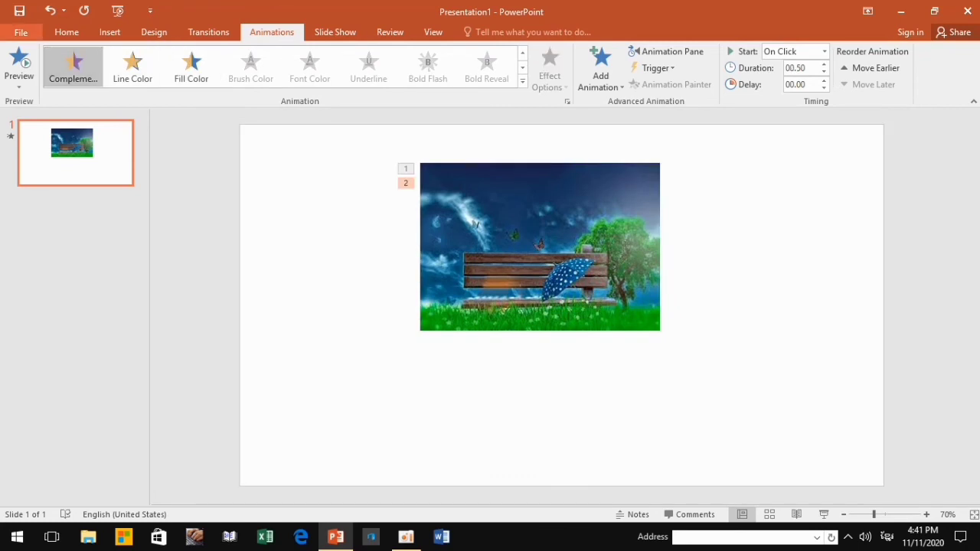
left_click(67, 32)
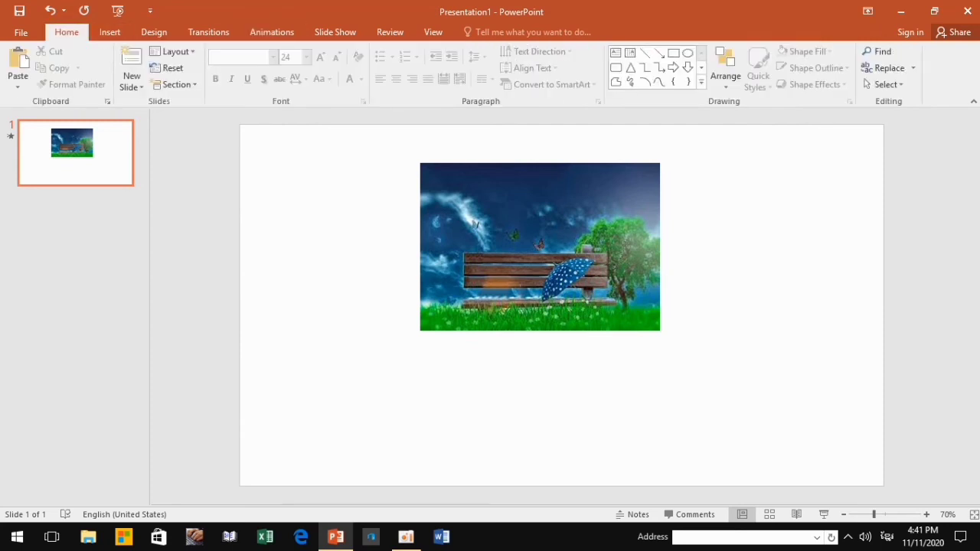
left_click(271, 32)
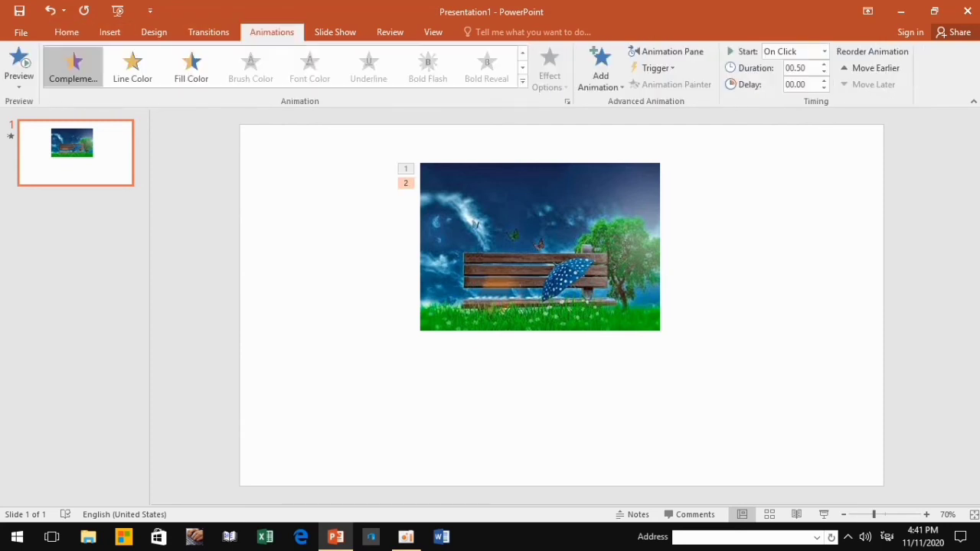
Try the Cut, Fade and Push slide transitions.
left_click(208, 33)
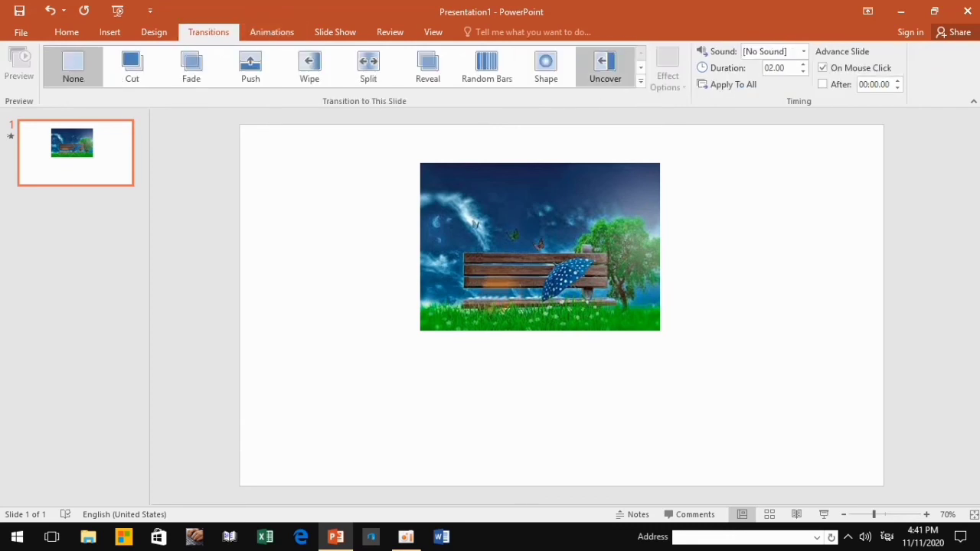
left_click(640, 80)
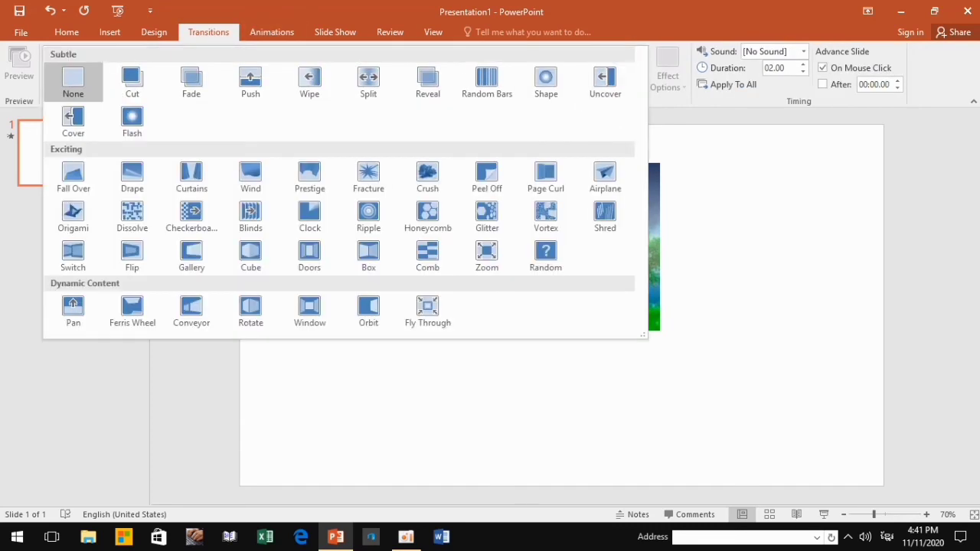
left_click(132, 80)
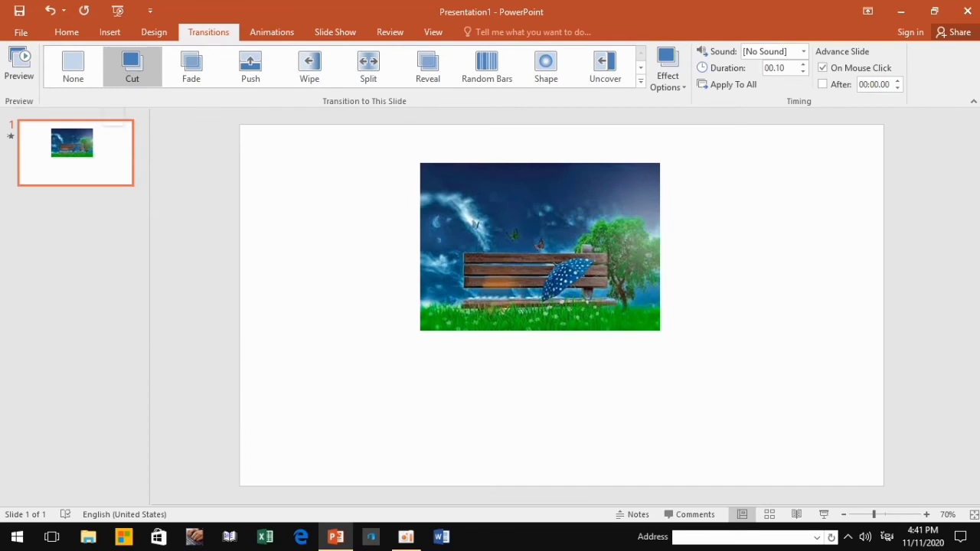
left_click(191, 65)
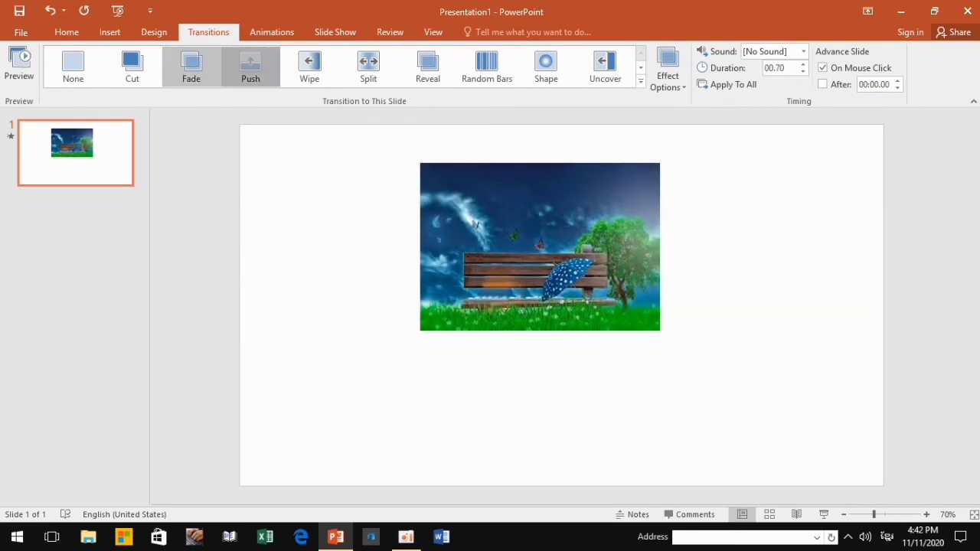
left_click(251, 63)
Try Wipe, Split and Reveal, settle on Random Bars and replay it, then select the picture.
left_click(310, 66)
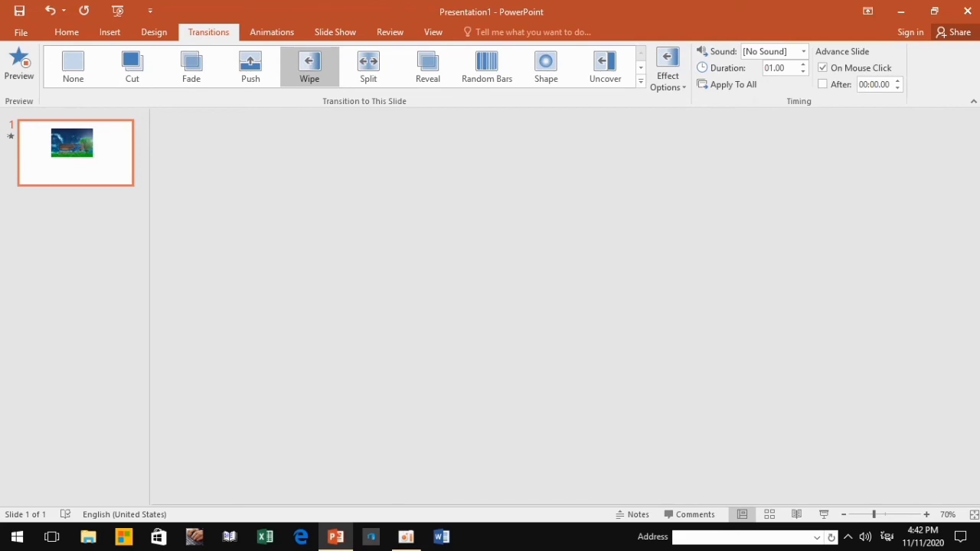
left_click(368, 65)
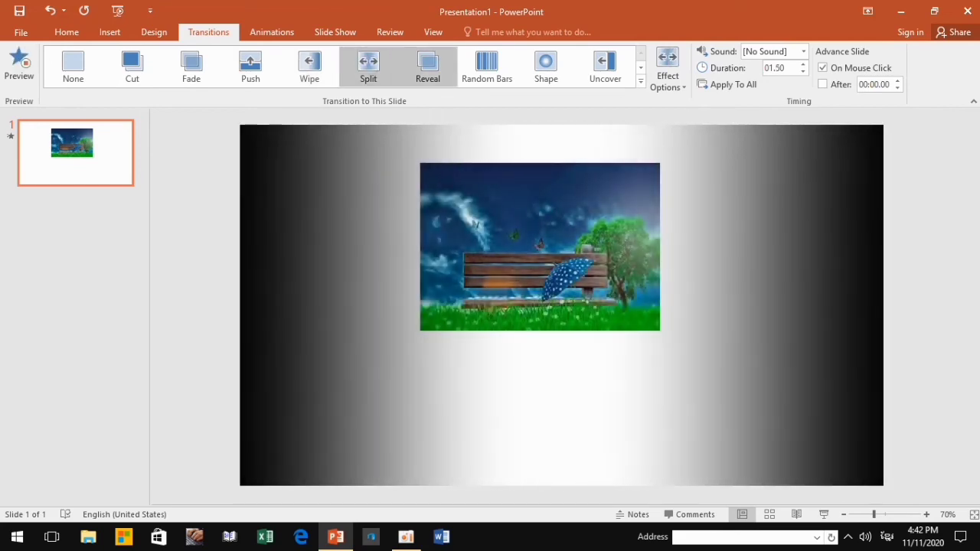
left_click(428, 65)
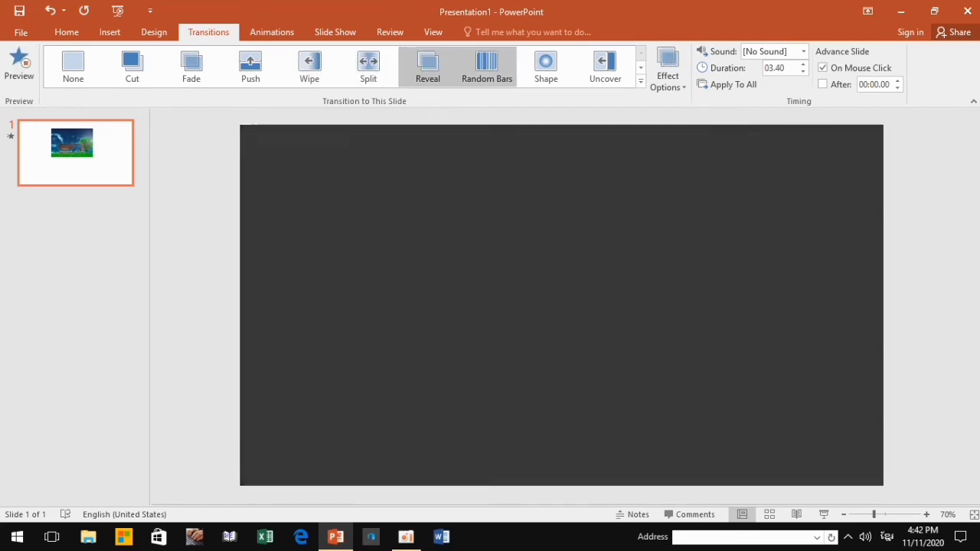
left_click(487, 65)
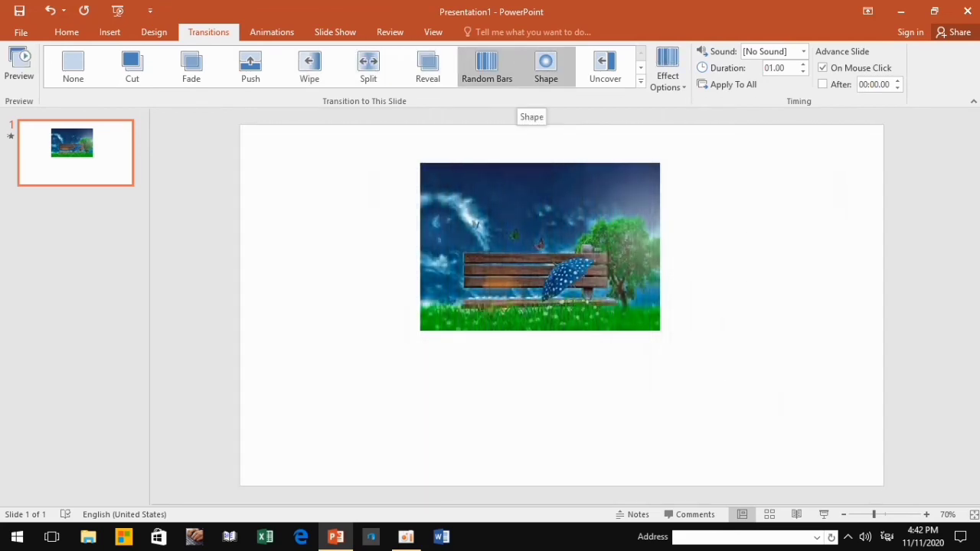
left_click(486, 65)
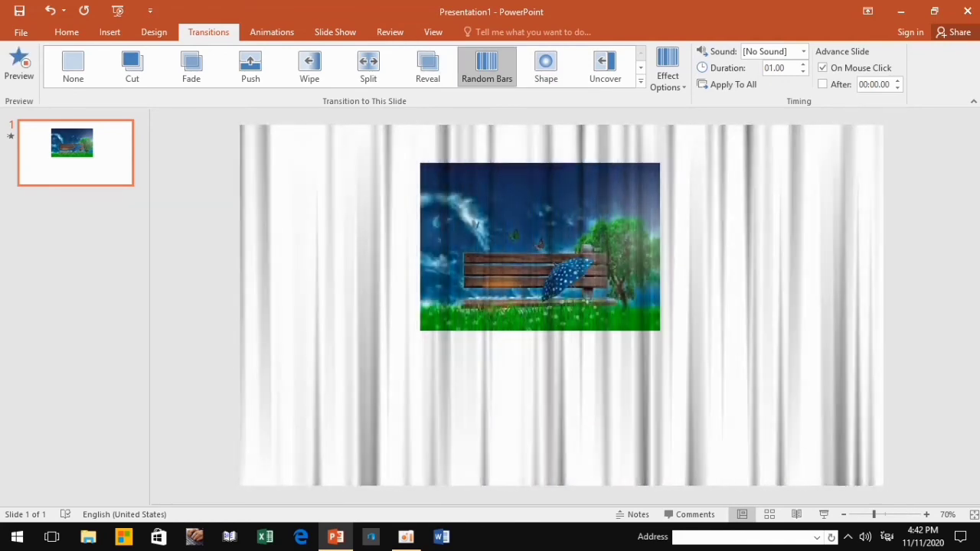
left_click(487, 65)
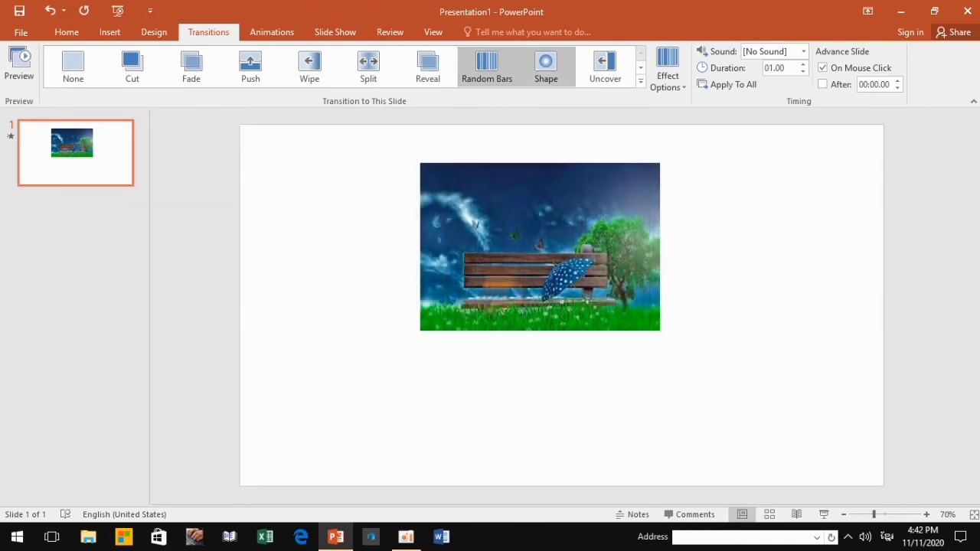
left_click(540, 247)
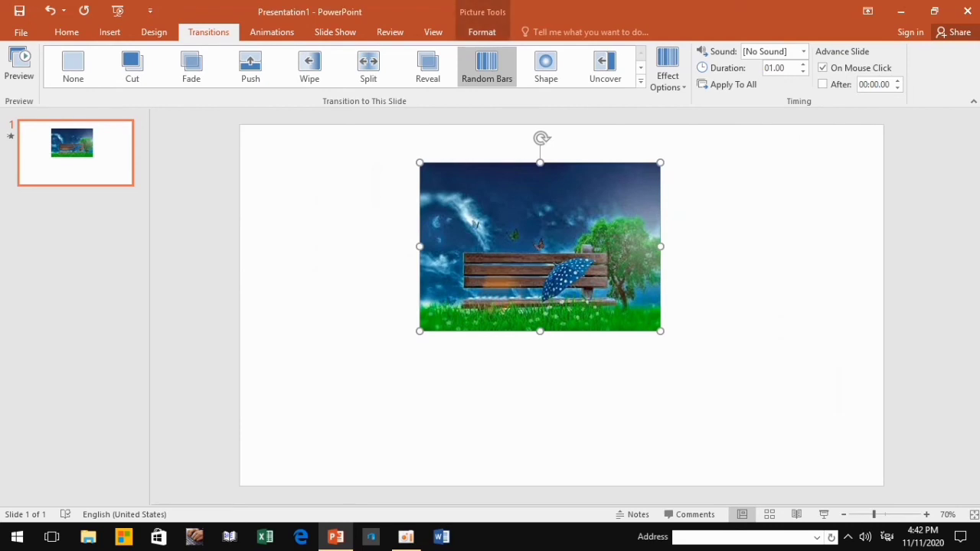
Enlarge the bench picture rightward, downward and leftward to fill most of the slide.
left_click_drag(659, 247, 841, 246)
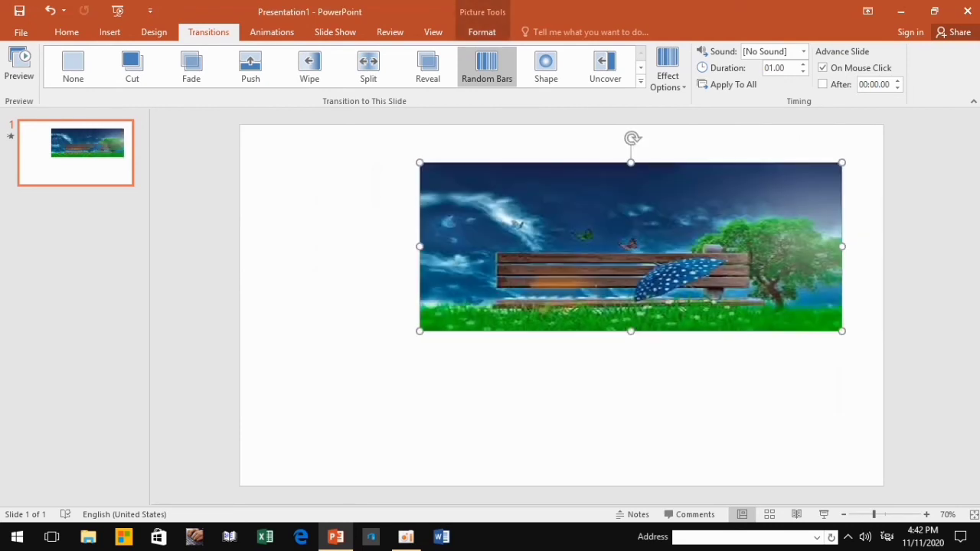
left_click_drag(631, 330, 630, 472)
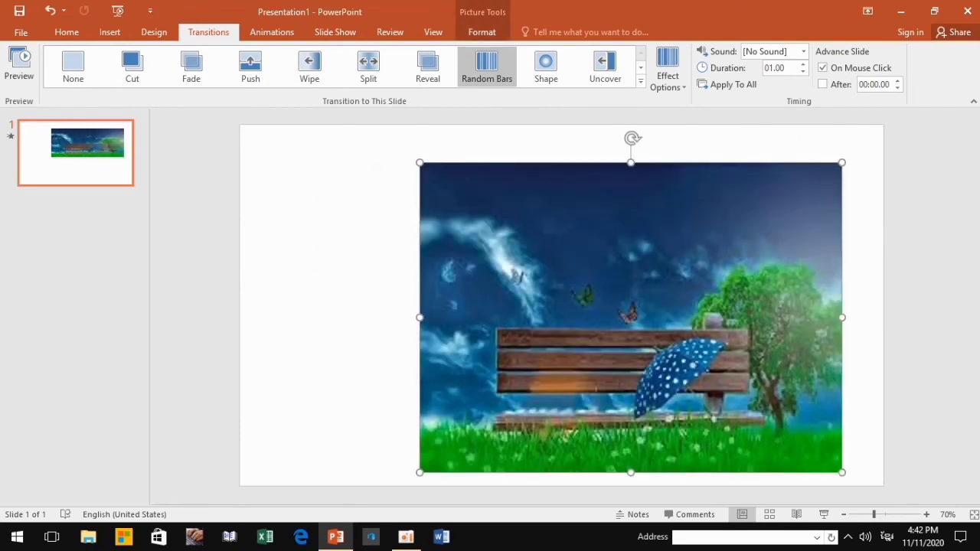
left_click_drag(420, 317, 275, 317)
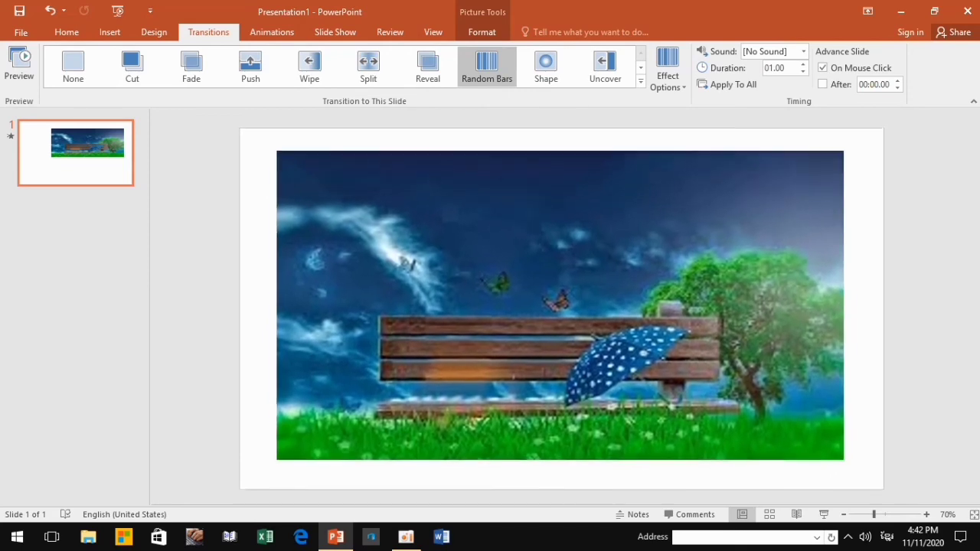
Switch the slide transition from Reveal to a 0.80-second Shape transition.
left_click(427, 65)
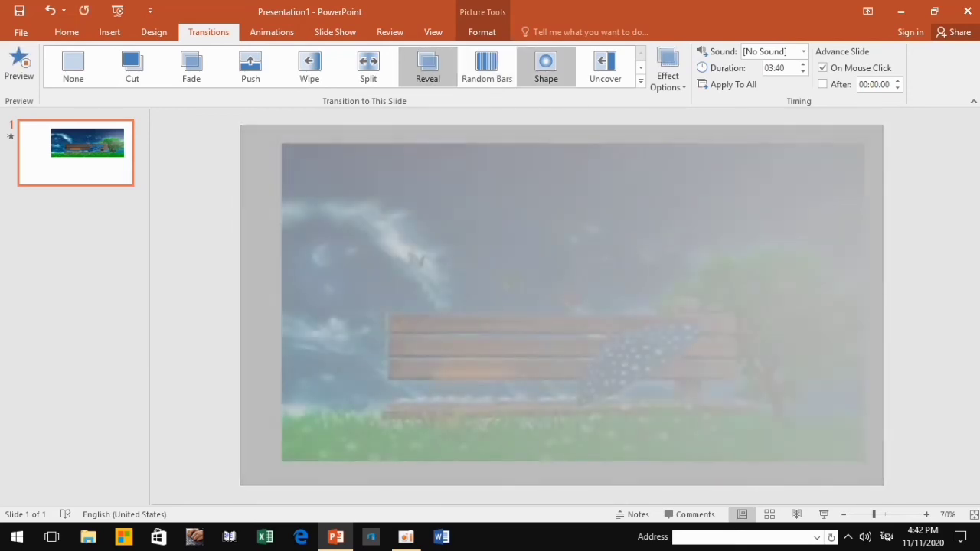
left_click(546, 65)
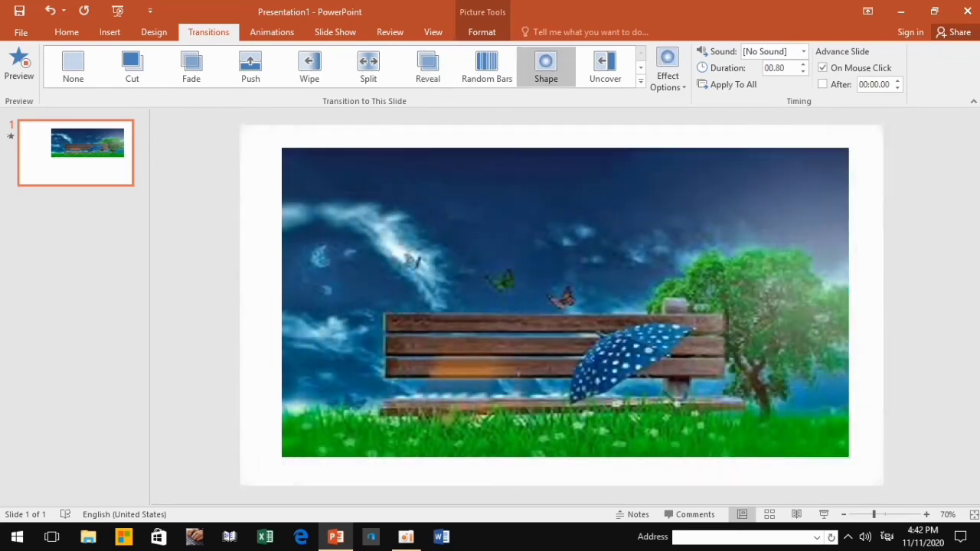
left_click(640, 79)
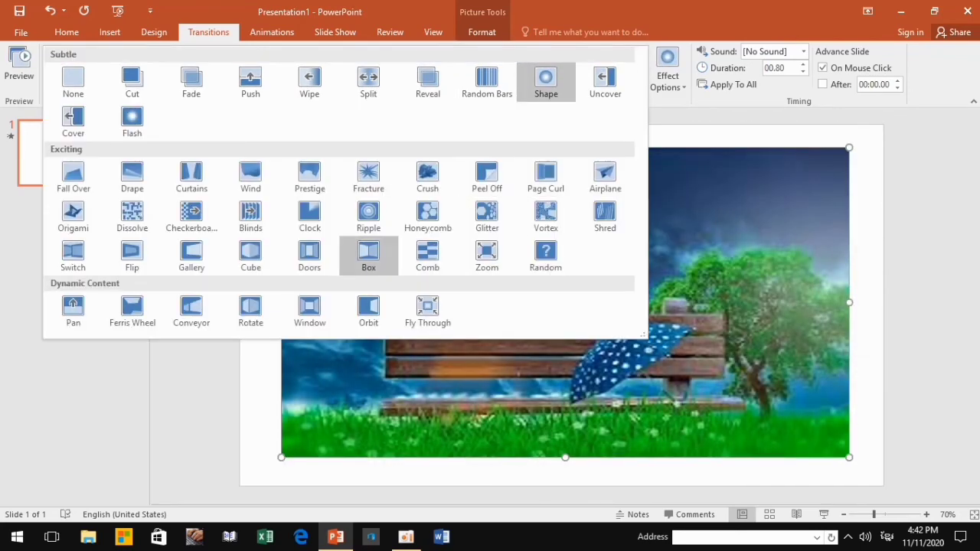
Try the Box, Zoom and Switch transitions, ending on a 1.25-second Flip.
left_click(368, 254)
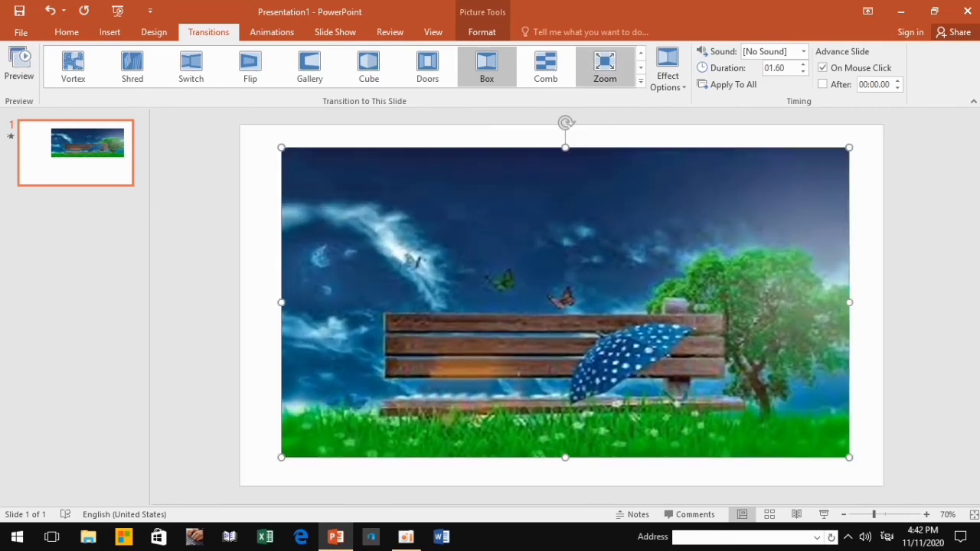
left_click(605, 65)
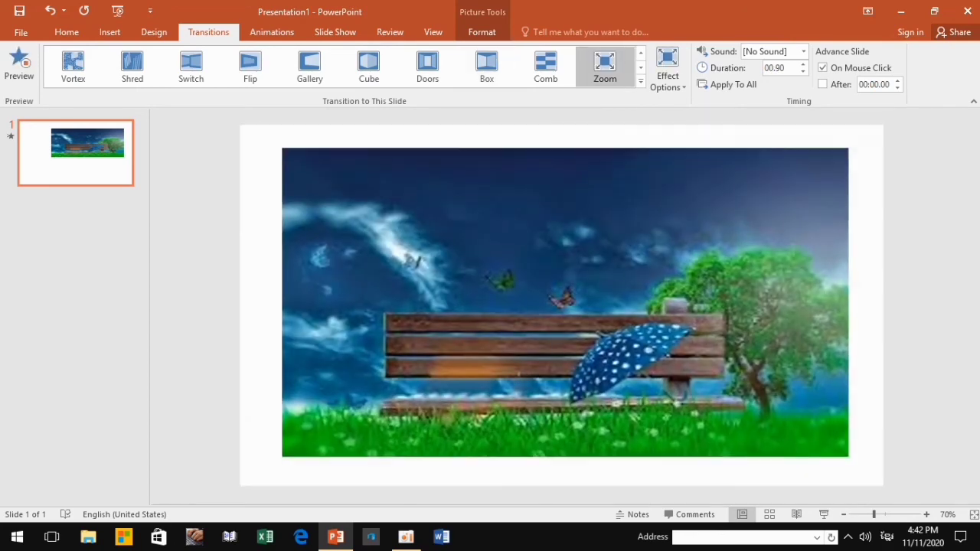
left_click(190, 65)
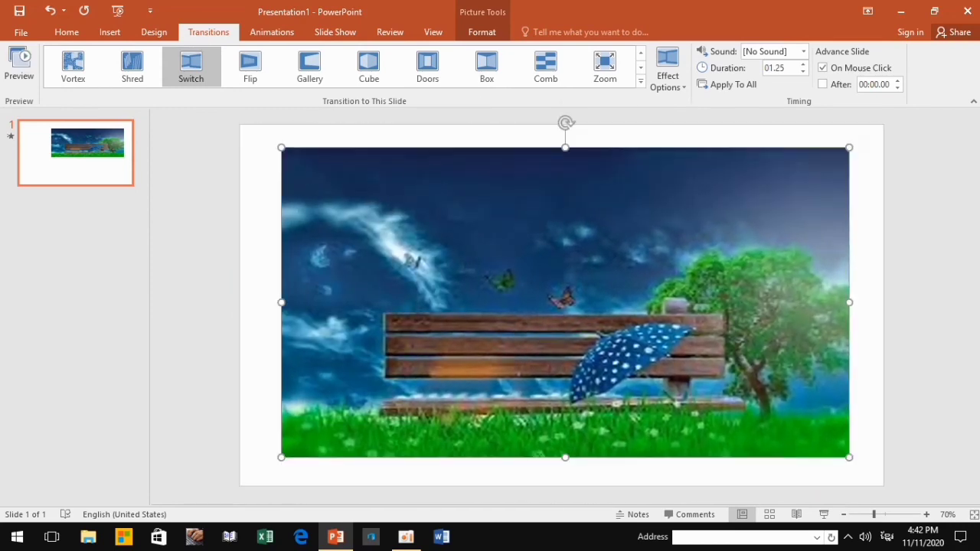
left_click(250, 66)
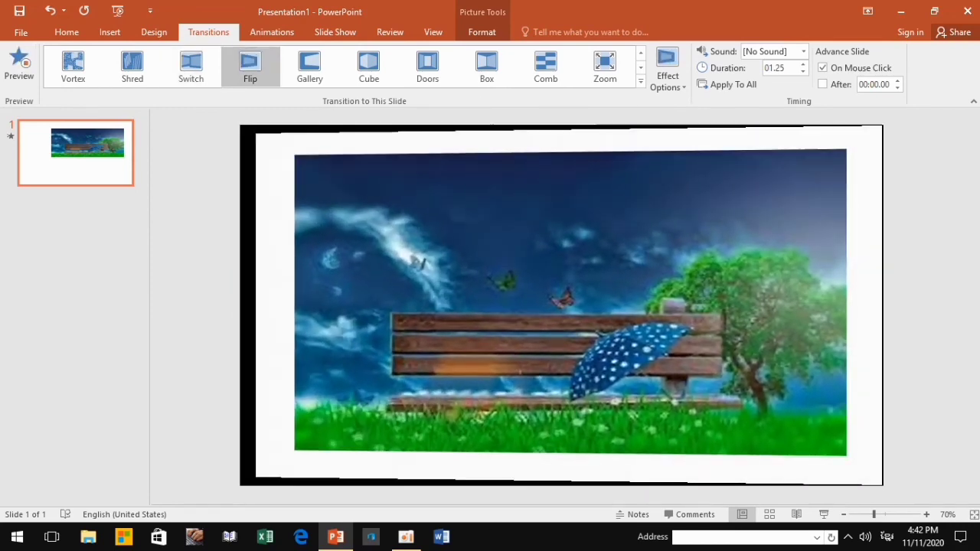